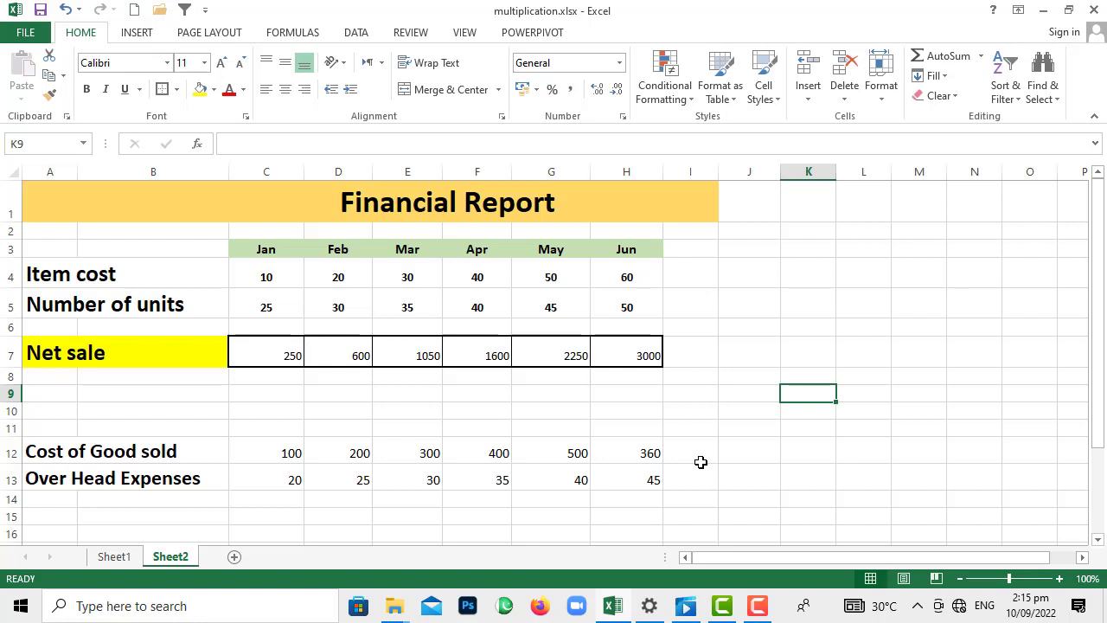
Review the monthly Cost of Good sold and Over Head Expenses figures and the Total Expenses row
{"action": "left_click", "coordinate": [726, 457]}
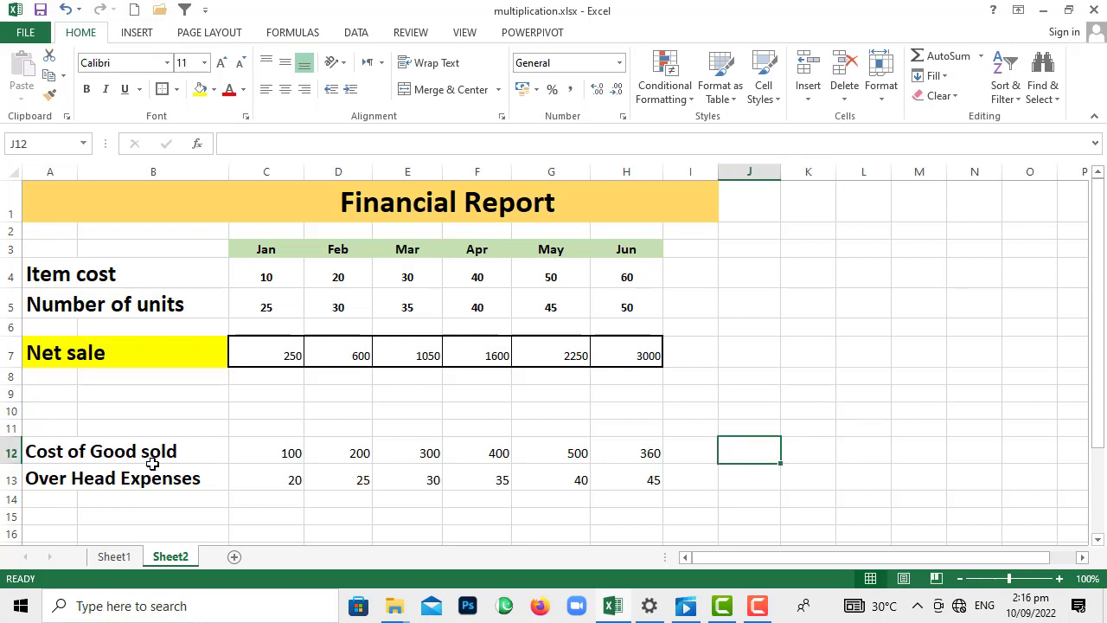
{"action": "left_click", "coordinate": [259, 456]}
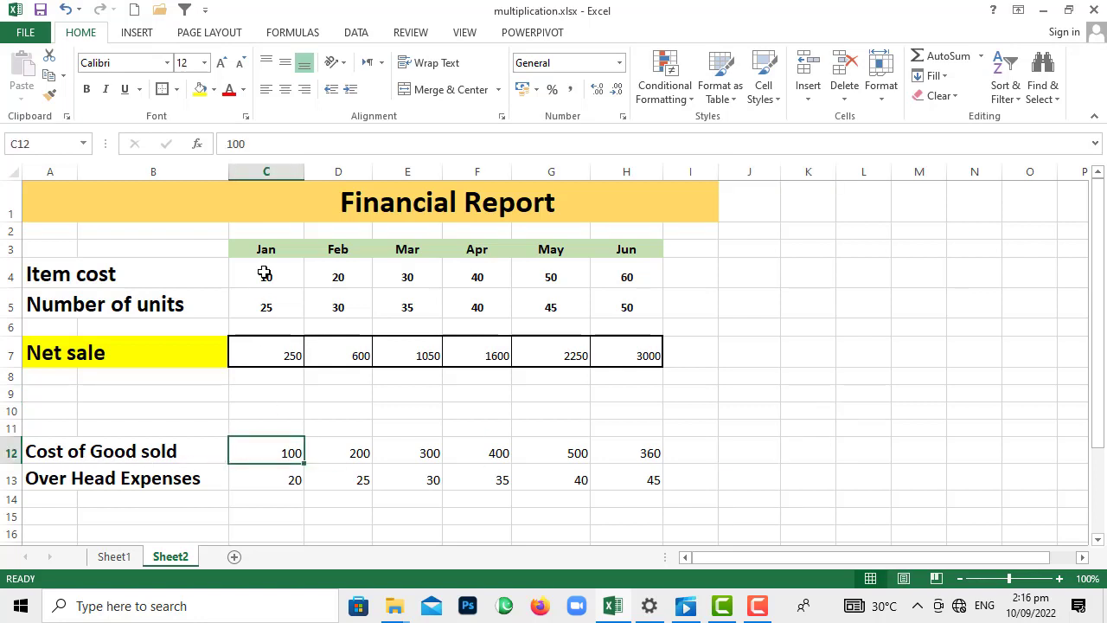
{"action": "left_click", "coordinate": [361, 455]}
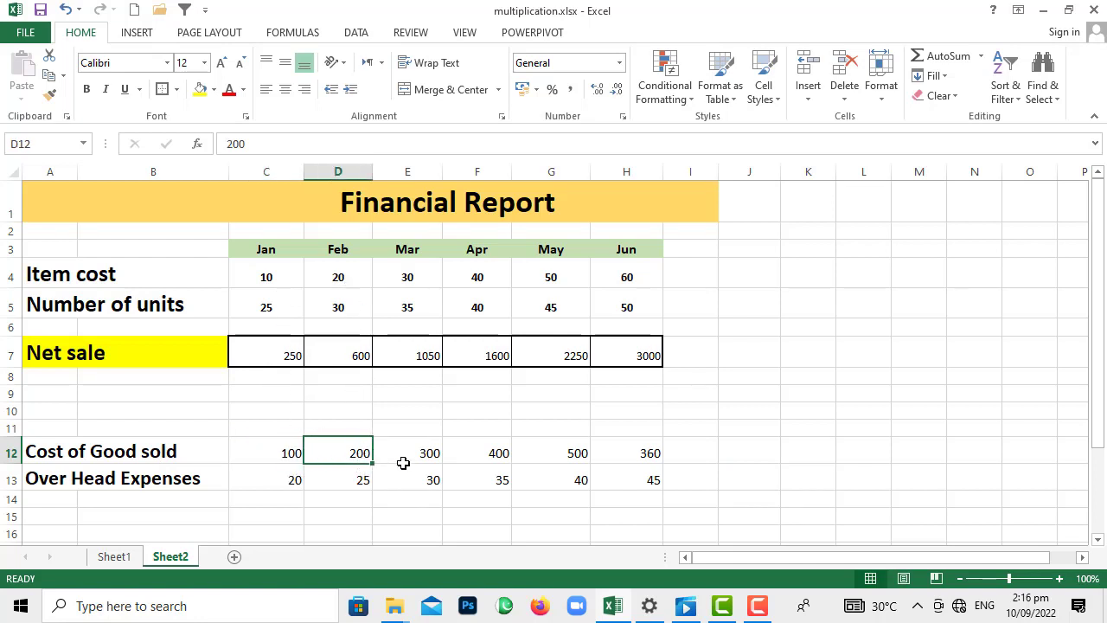
{"action": "left_click", "coordinate": [404, 462]}
{"action": "left_click", "coordinate": [478, 463]}
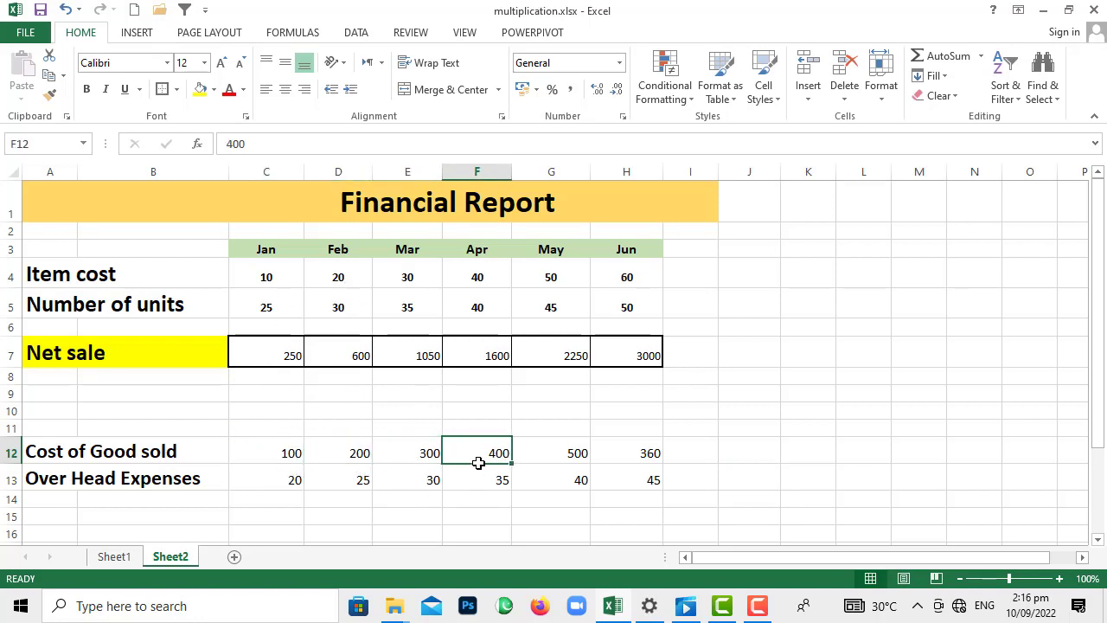
{"action": "left_click", "coordinate": [182, 483]}
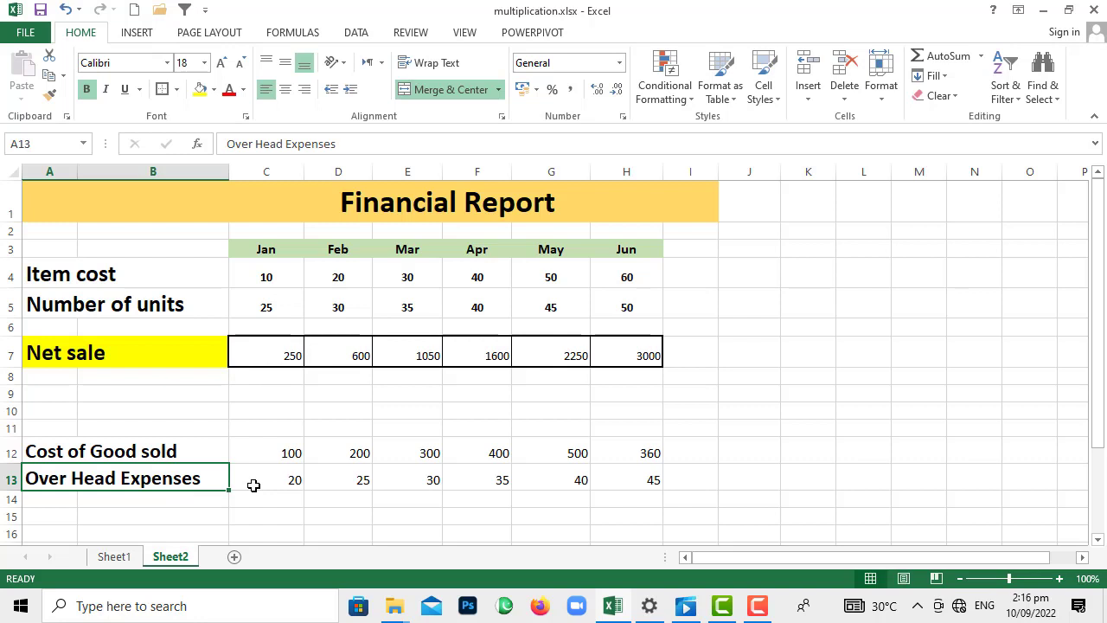
{"action": "left_click", "coordinate": [354, 483]}
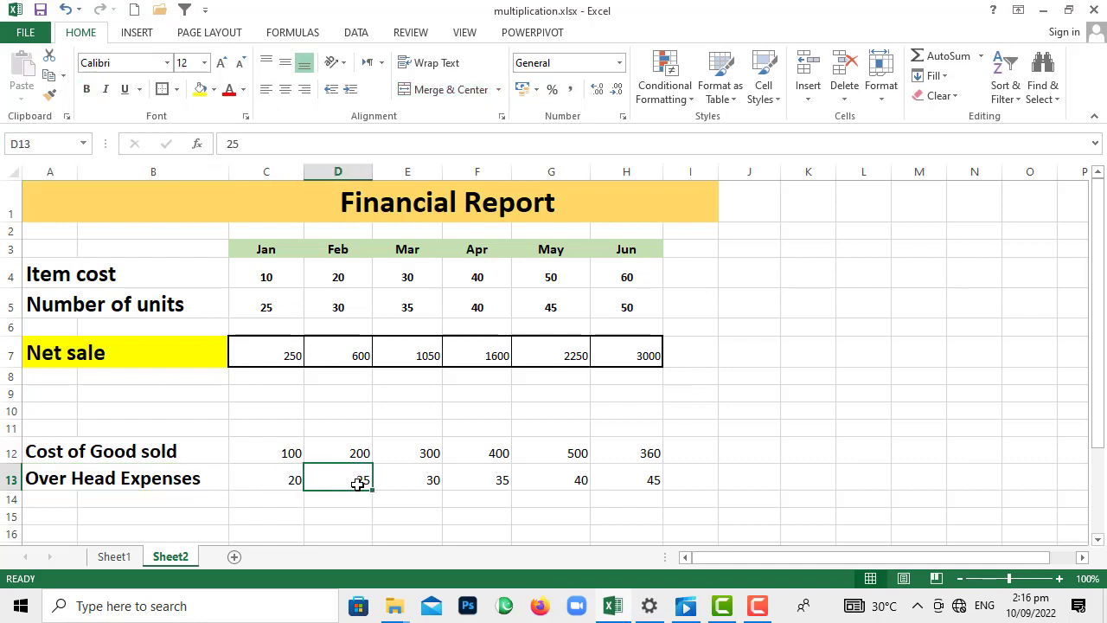
{"action": "left_click", "coordinate": [383, 481]}
{"action": "left_click", "coordinate": [506, 475]}
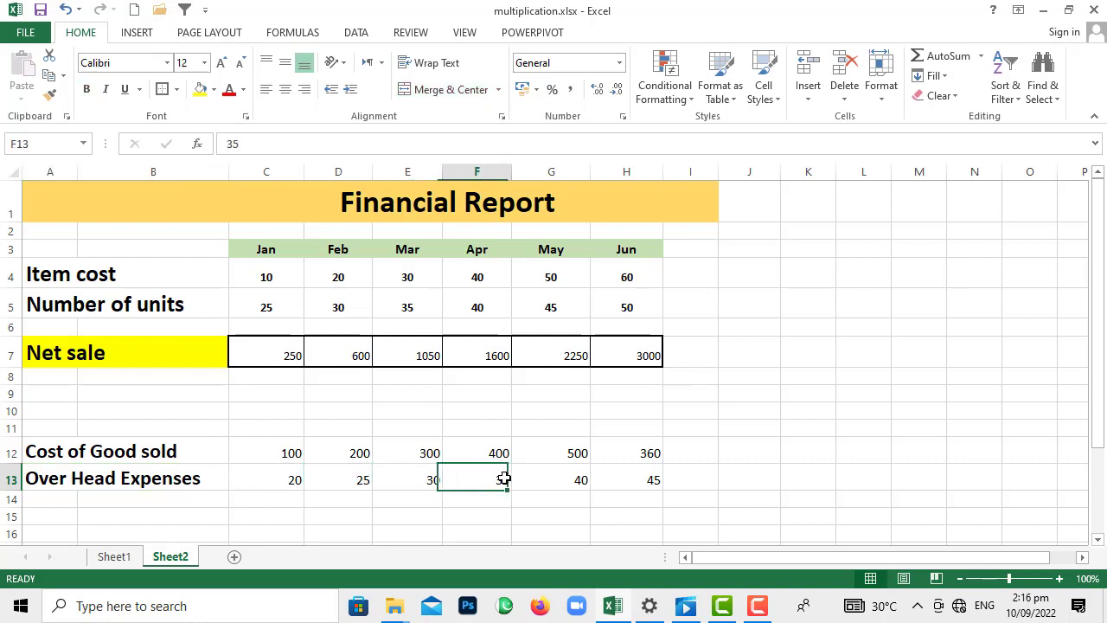
{"action": "left_click_drag", "start_coordinate": [1102, 315], "coordinate": [1103, 396]}
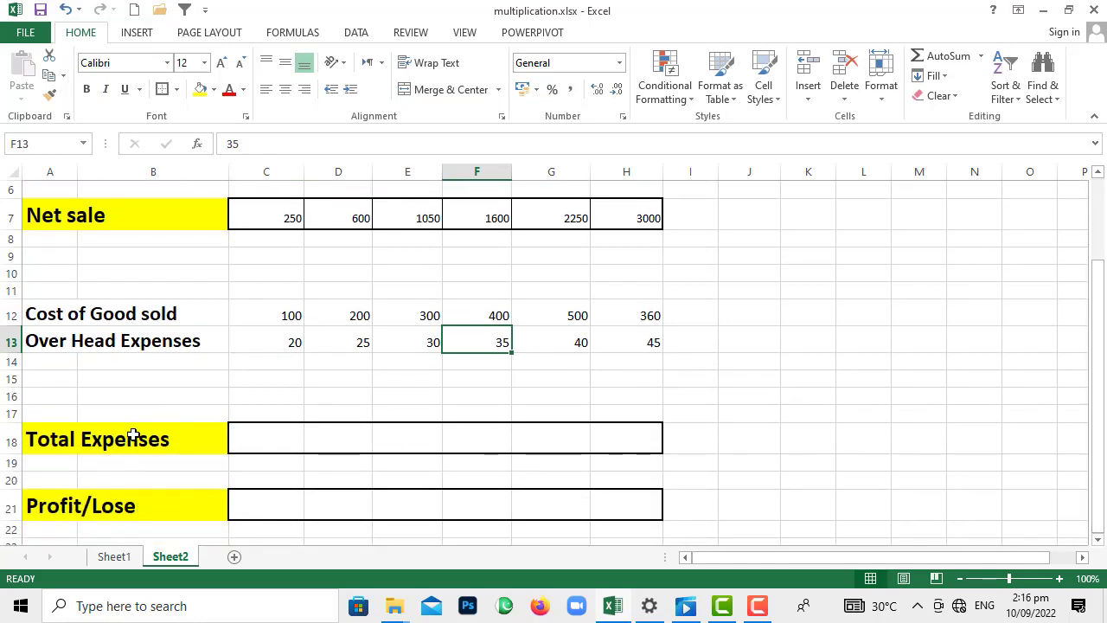
{"action": "left_click", "coordinate": [221, 448]}
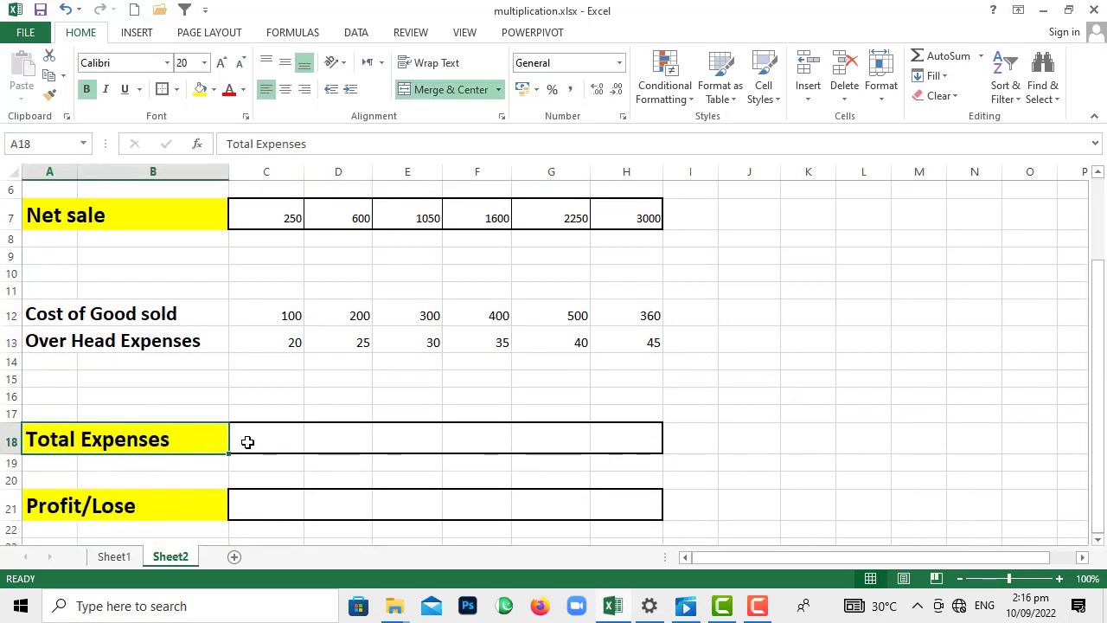
Enter the formula =C12+C13 in C14 to add January's cost of goods sold and overhead expenses
{"action": "left_click", "coordinate": [248, 442]}
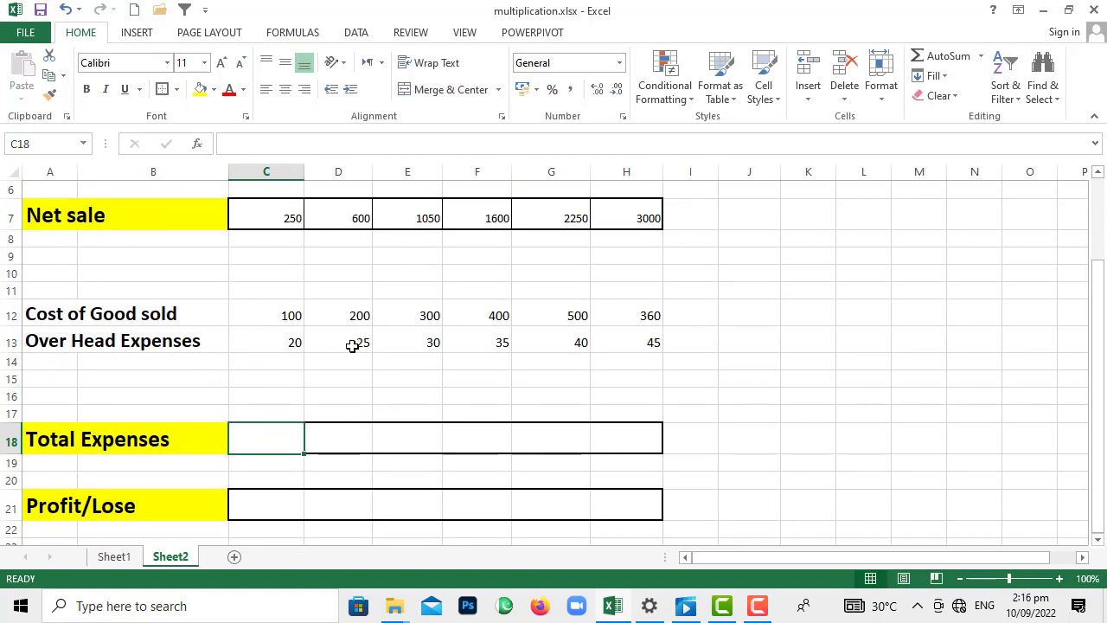
{"action": "key", "text": "Up"}
{"action": "key", "text": "Up"}
{"action": "key", "text": "Up"}
{"action": "key", "text": "Up"}
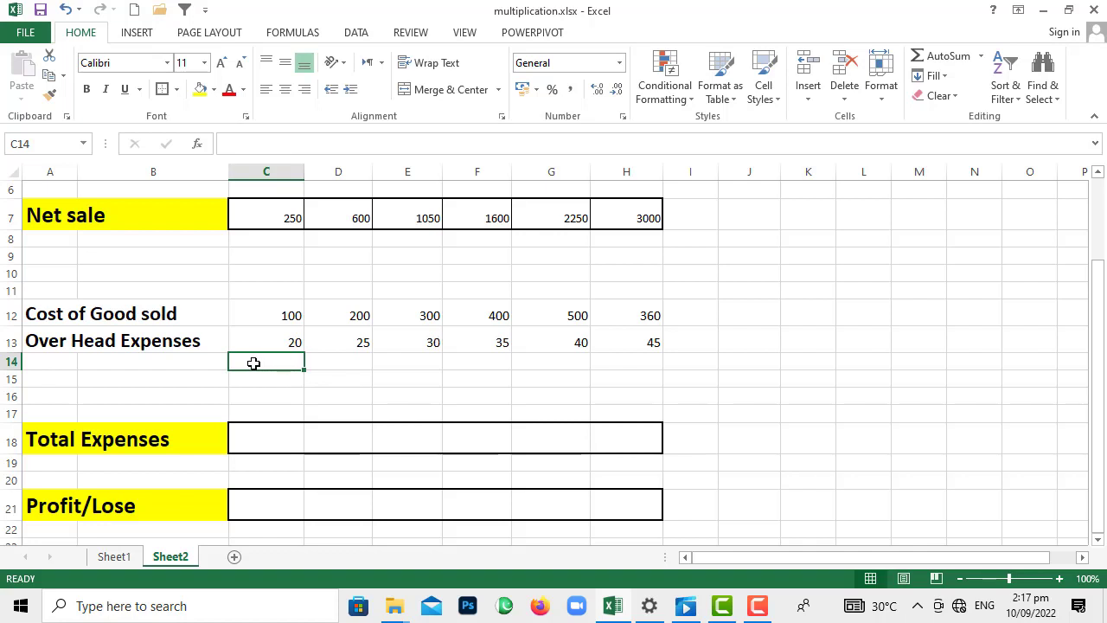
{"action": "left_click", "coordinate": [262, 142]}
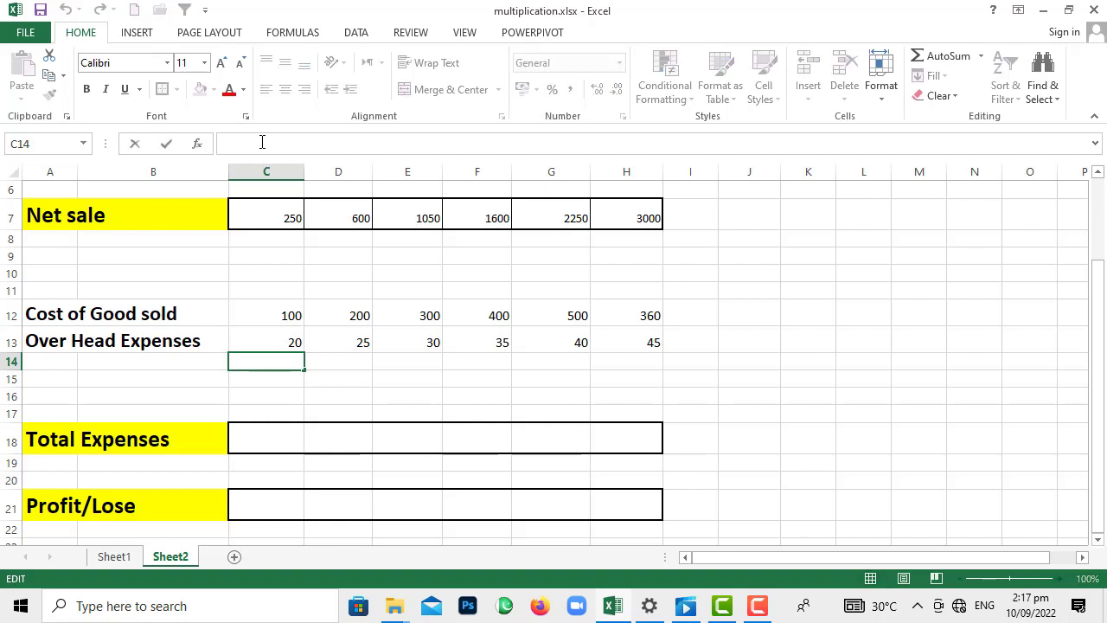
{"action": "type", "text": "="}
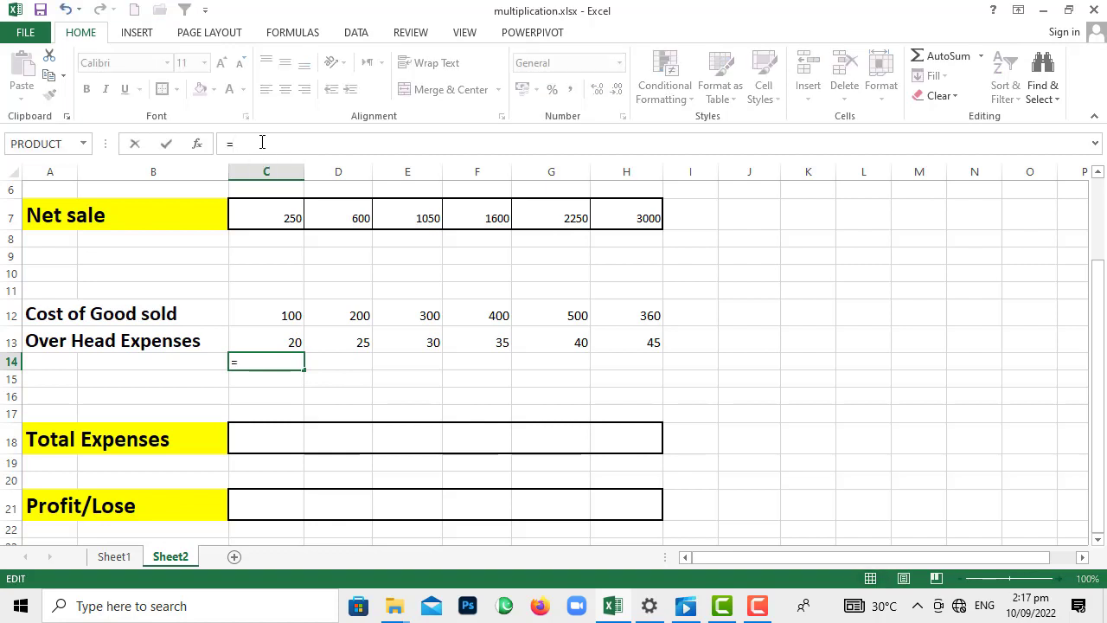
{"action": "left_click", "coordinate": [268, 315]}
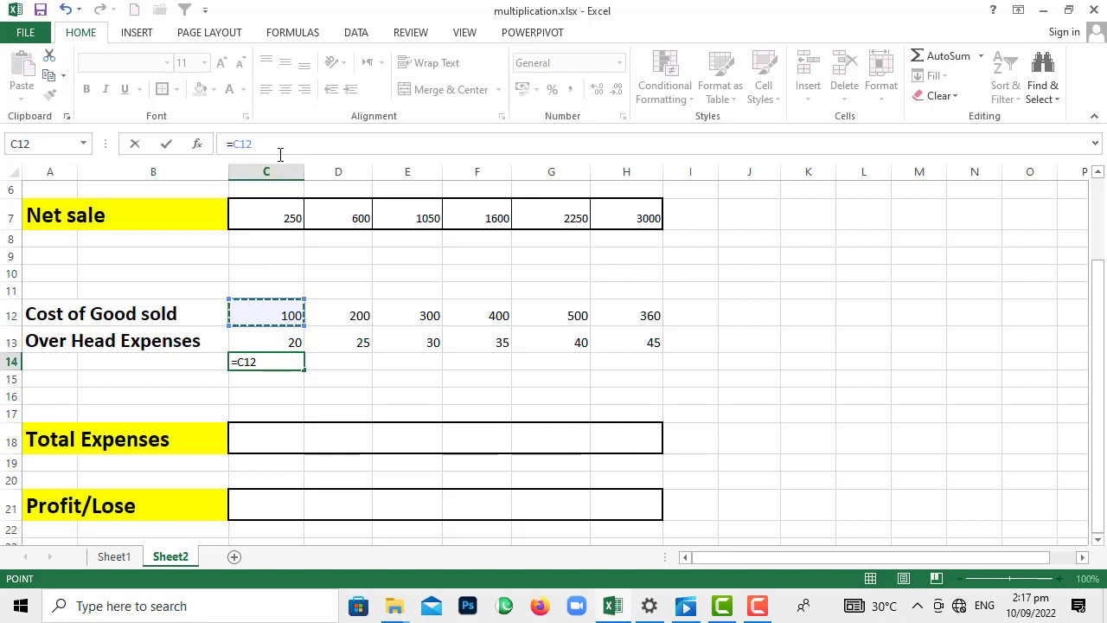
{"action": "type", "text": "+"}
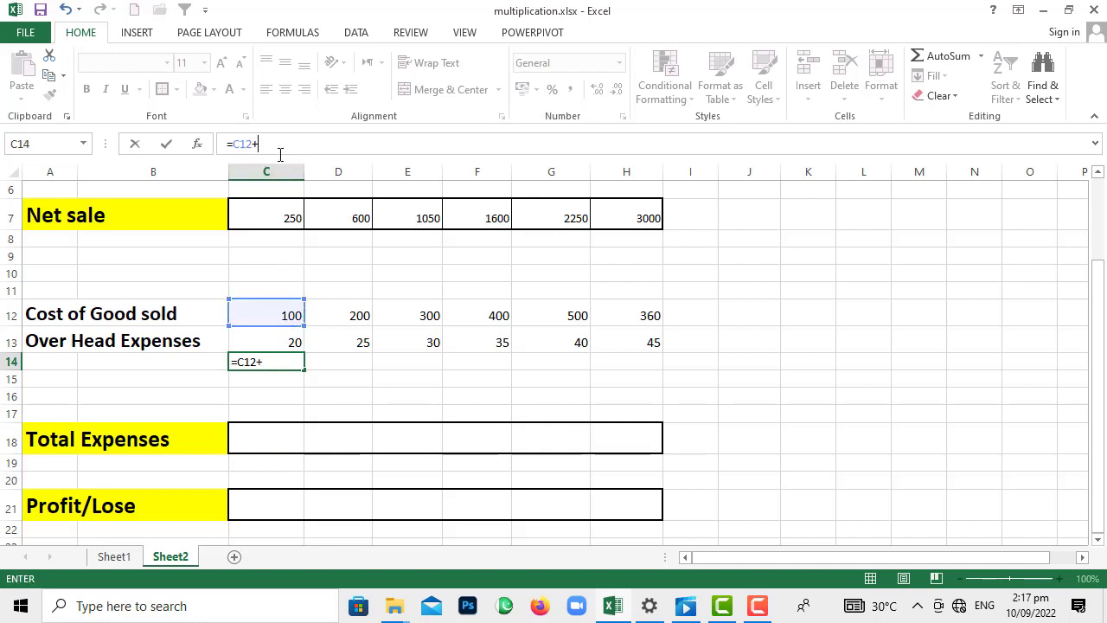
{"action": "left_click", "coordinate": [277, 346]}
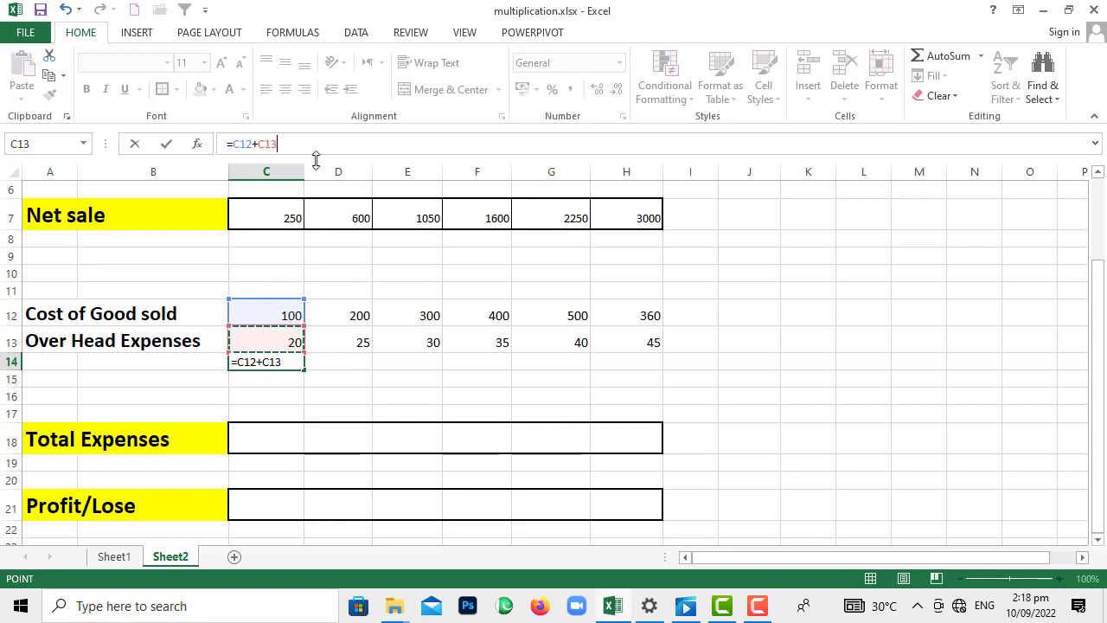
{"action": "key", "text": "Return"}
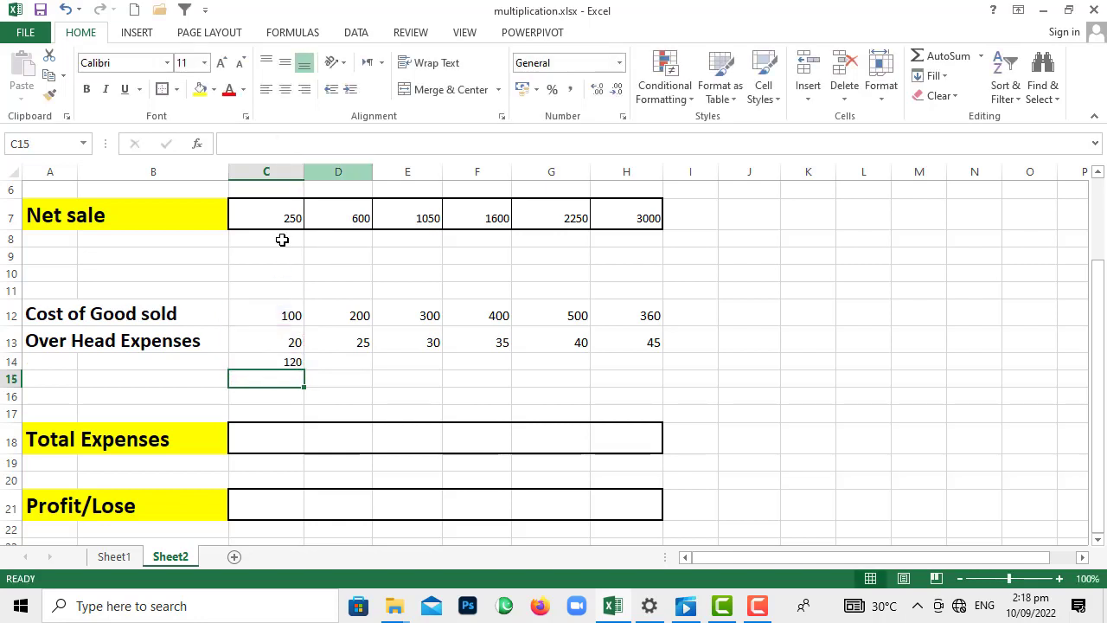
Enter the formula =D12+D13 in D14 to add February's cost of goods sold and overhead expenses
{"action": "left_click", "coordinate": [281, 362]}
{"action": "left_click", "coordinate": [335, 359]}
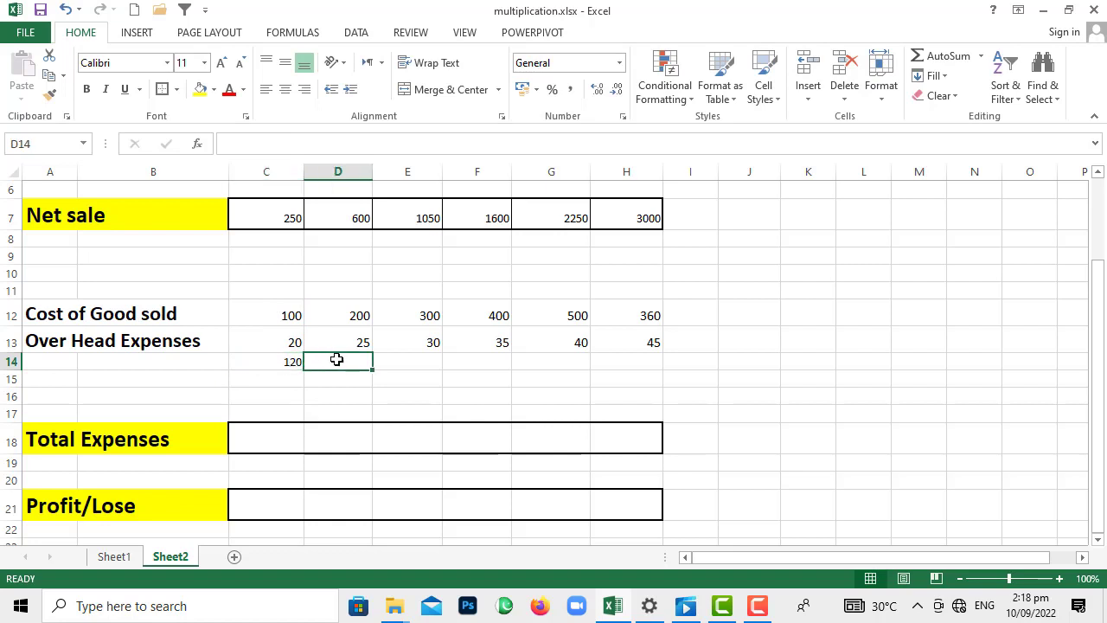
{"action": "left_click", "coordinate": [277, 142]}
{"action": "type", "text": "="}
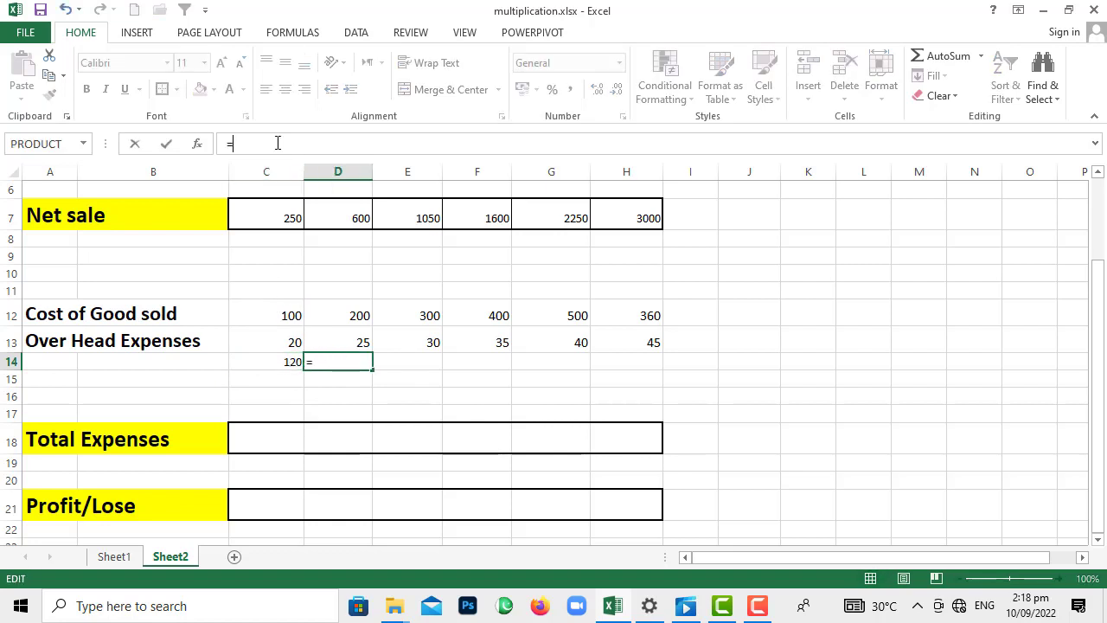
{"action": "left_click", "coordinate": [351, 314]}
{"action": "type", "text": "+"}
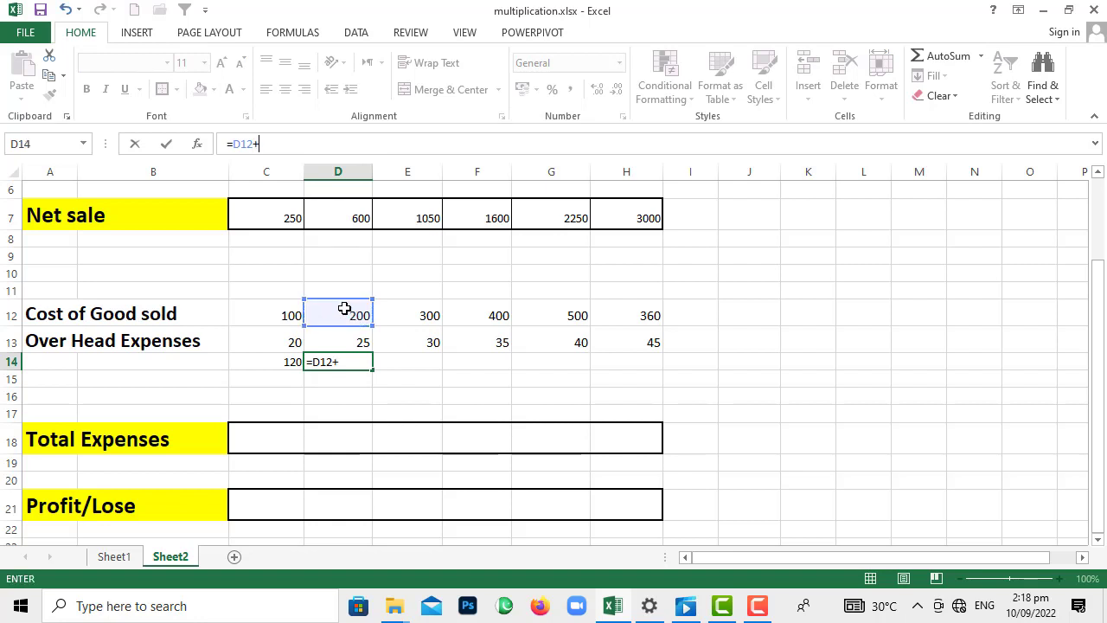
{"action": "left_click", "coordinate": [349, 343]}
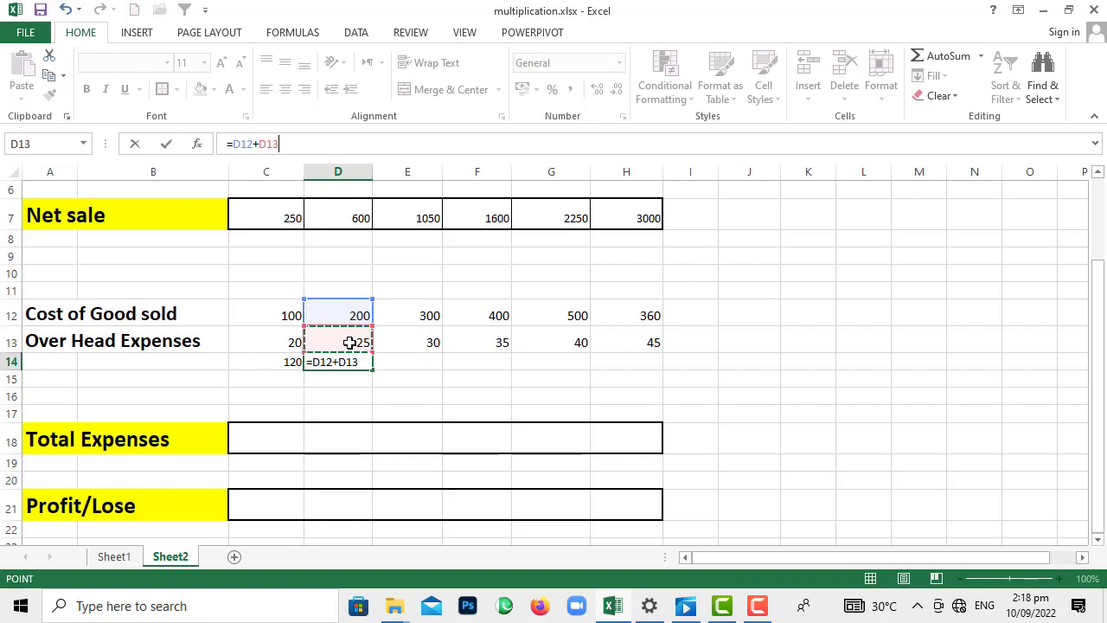
{"action": "key", "text": "Return"}
{"action": "left_click", "coordinate": [400, 367]}
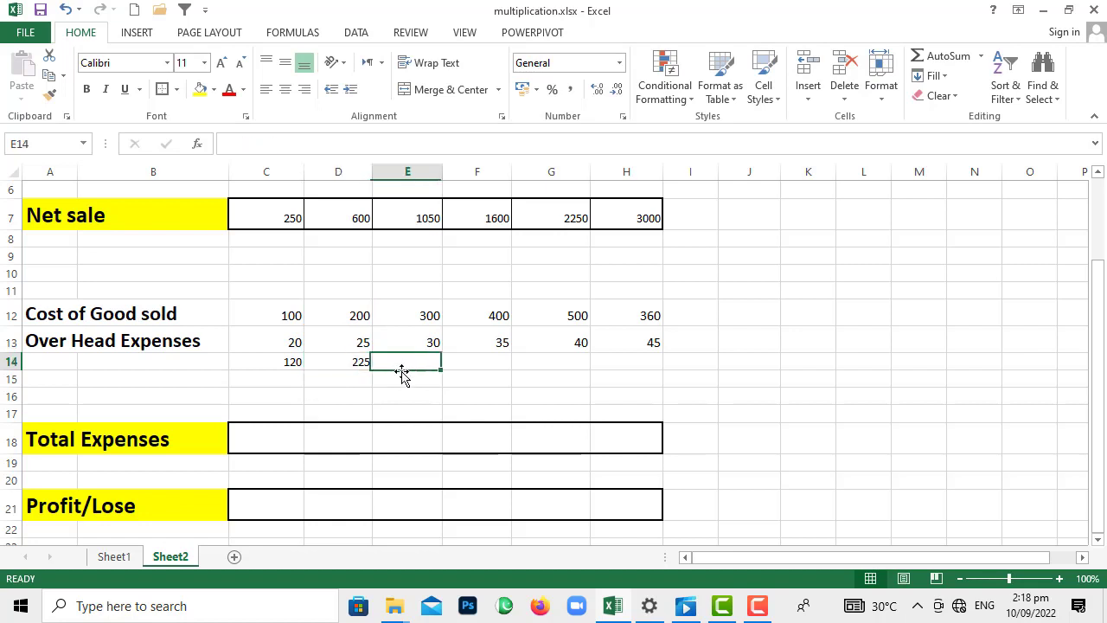
{"action": "left_click", "coordinate": [351, 367]}
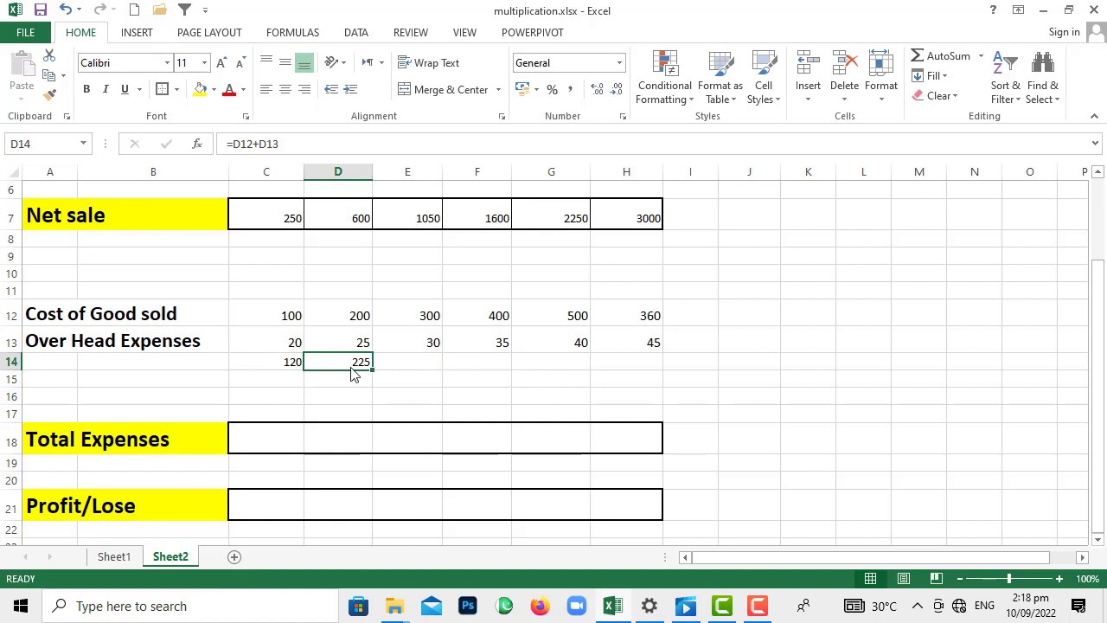
Fill the January sum formula from C14 across to H14 for the remaining months through June
{"action": "left_click", "coordinate": [253, 369]}
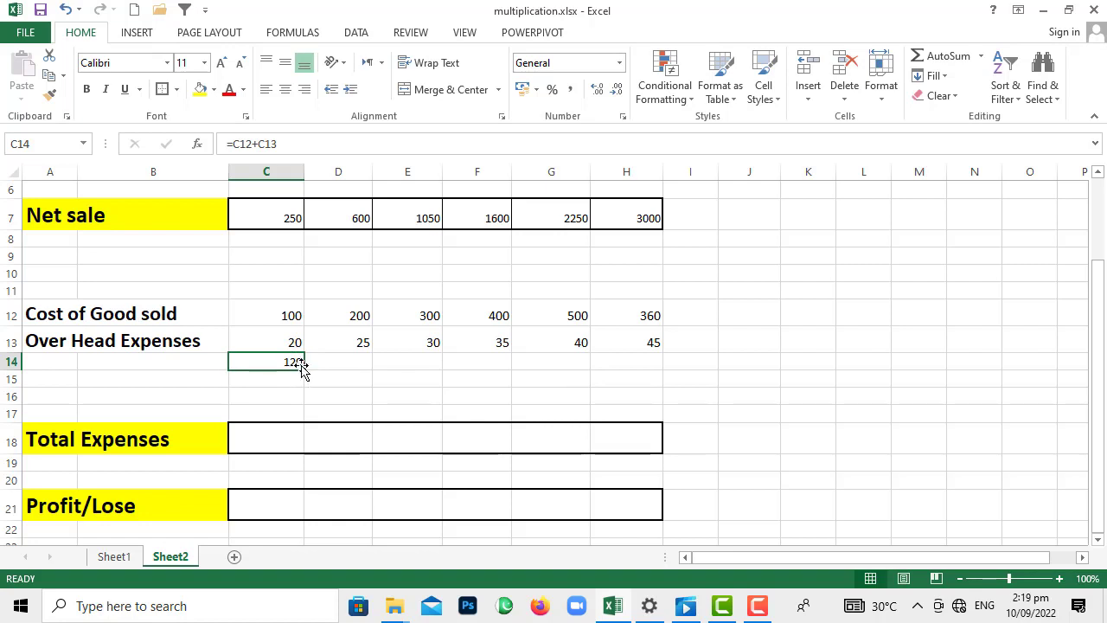
{"action": "left_click_drag", "start_coordinate": [304, 368], "coordinate": [644, 362]}
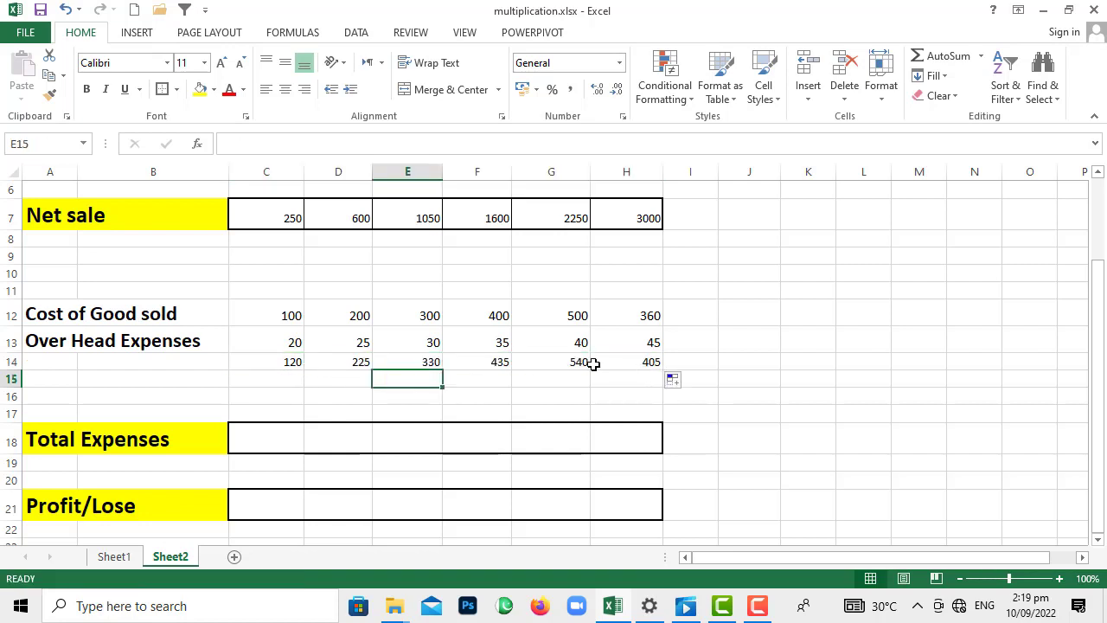
{"action": "left_click", "coordinate": [626, 363]}
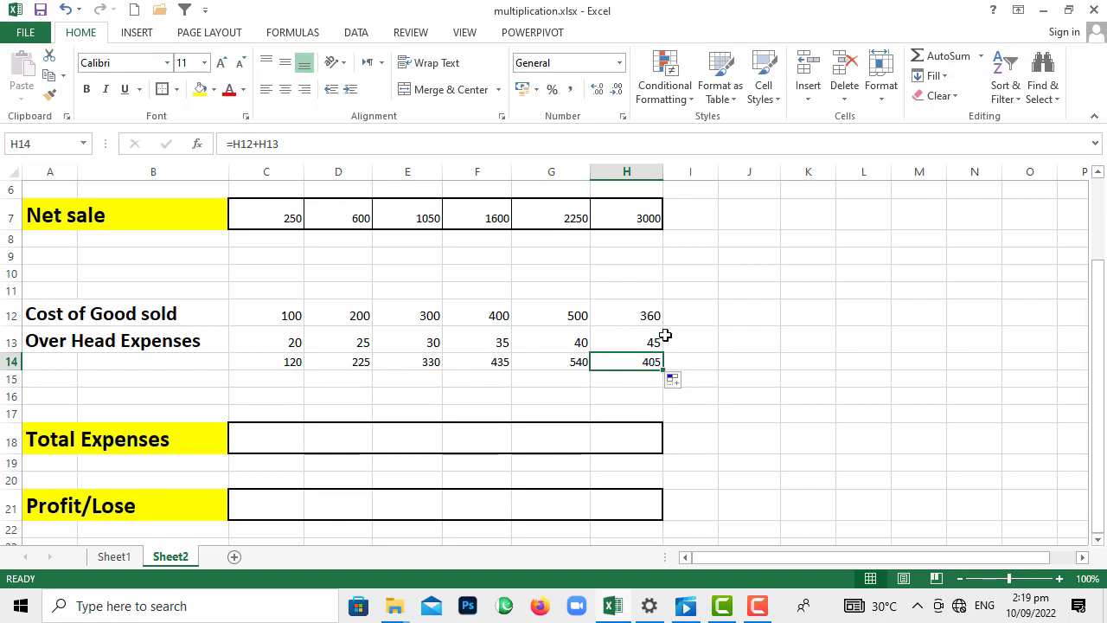
Add the label "Total" in J12 and format it bold at font size 20
{"action": "left_click", "coordinate": [771, 317]}
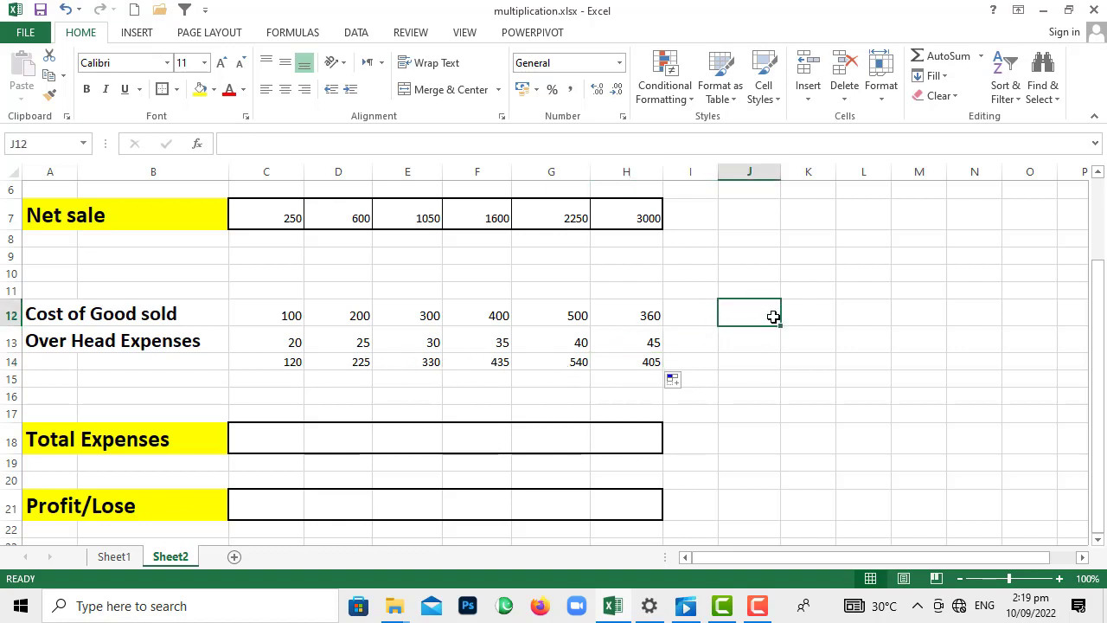
{"action": "type", "text": "Total"}
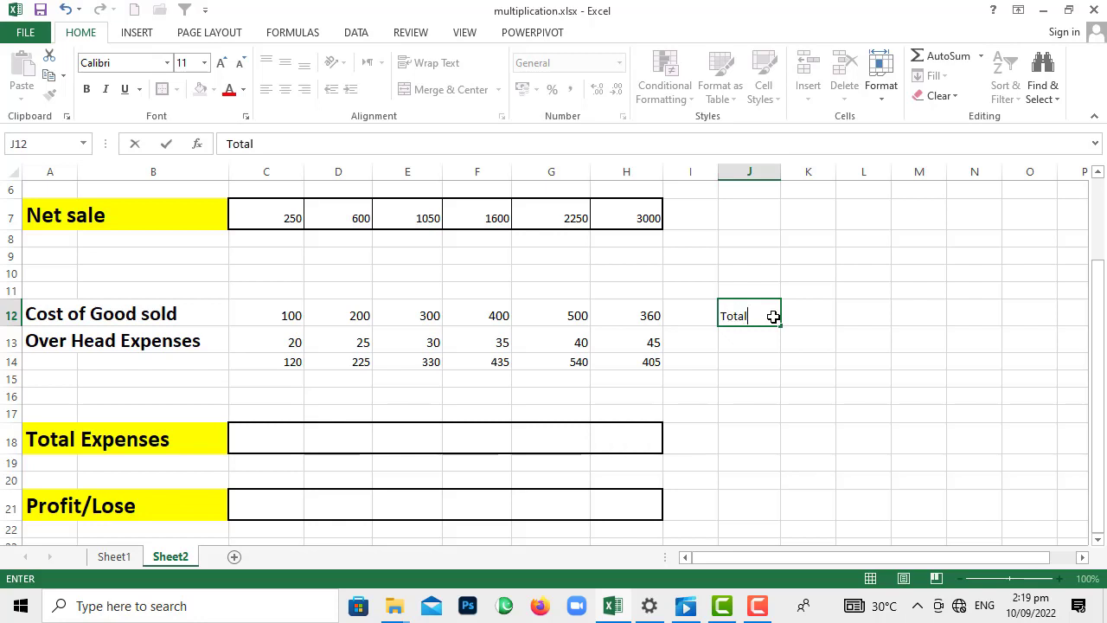
{"action": "left_click_drag", "start_coordinate": [754, 316], "coordinate": [713, 317]}
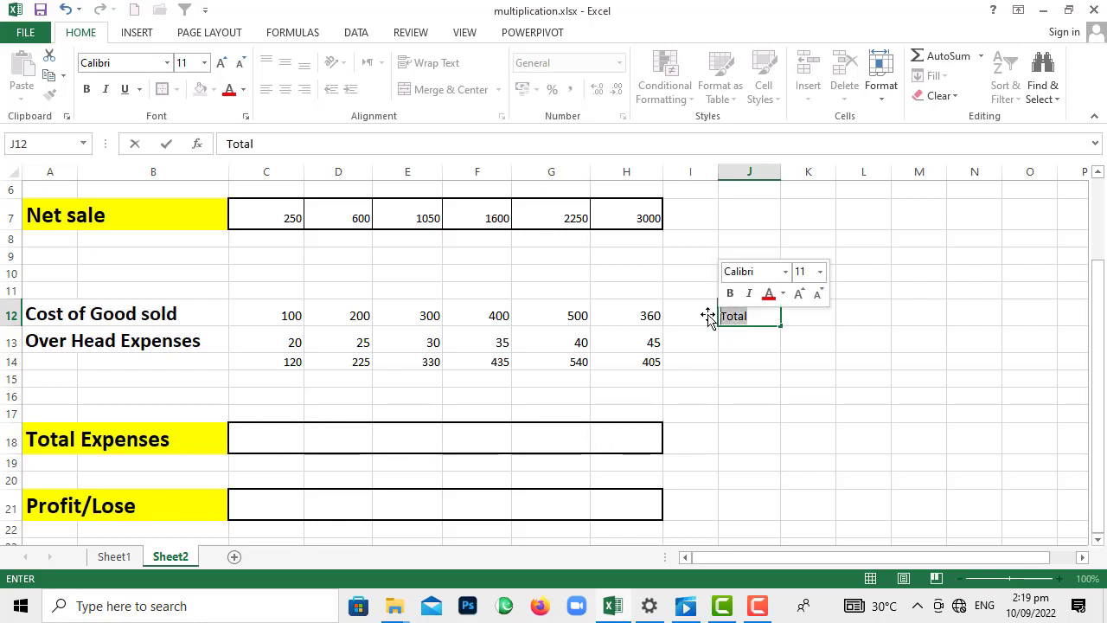
{"action": "left_click", "coordinate": [204, 63]}
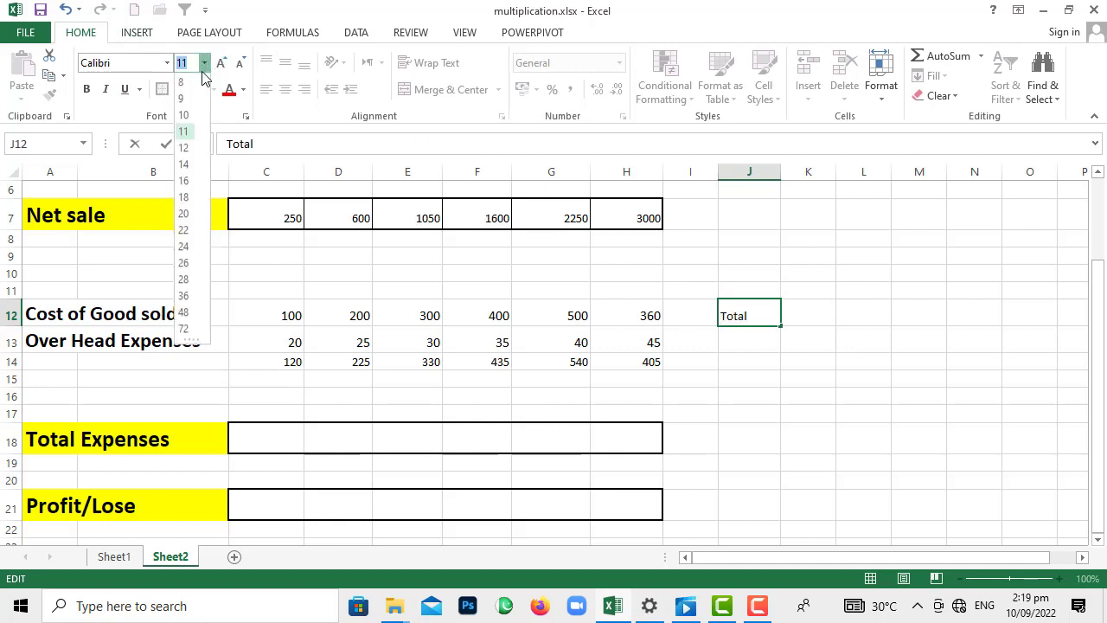
{"action": "left_click", "coordinate": [185, 216]}
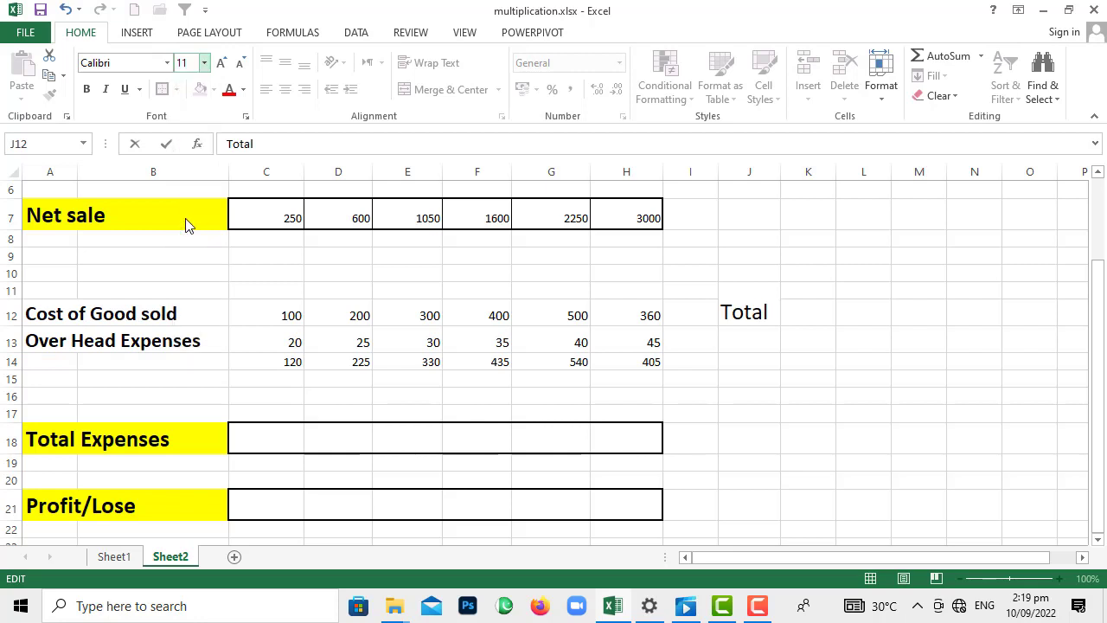
{"action": "left_click", "coordinate": [86, 89]}
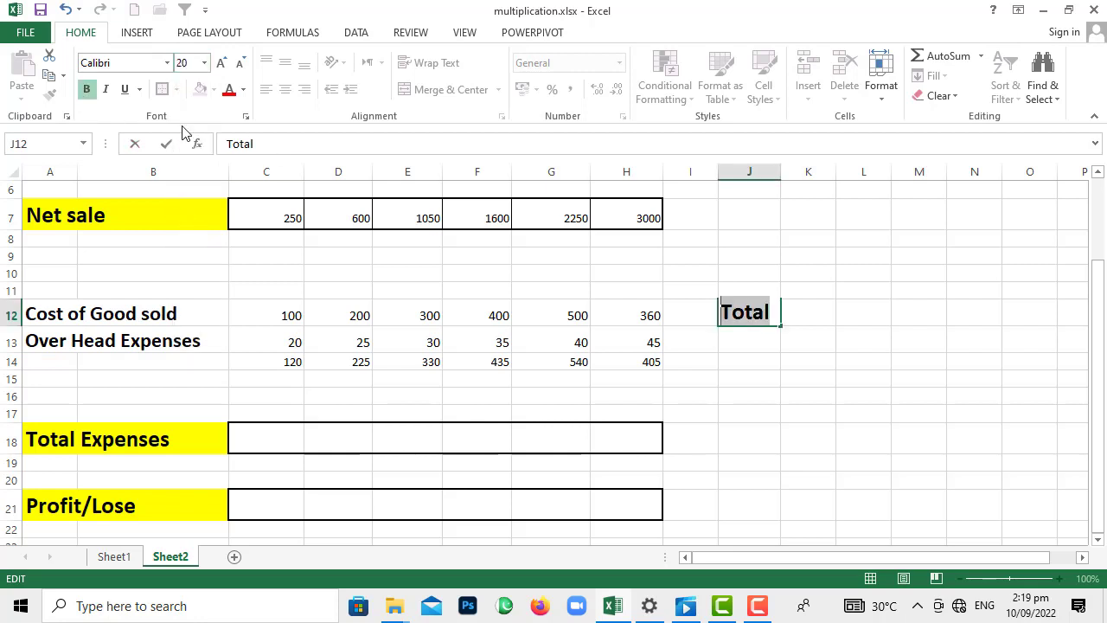
{"action": "left_click", "coordinate": [739, 341]}
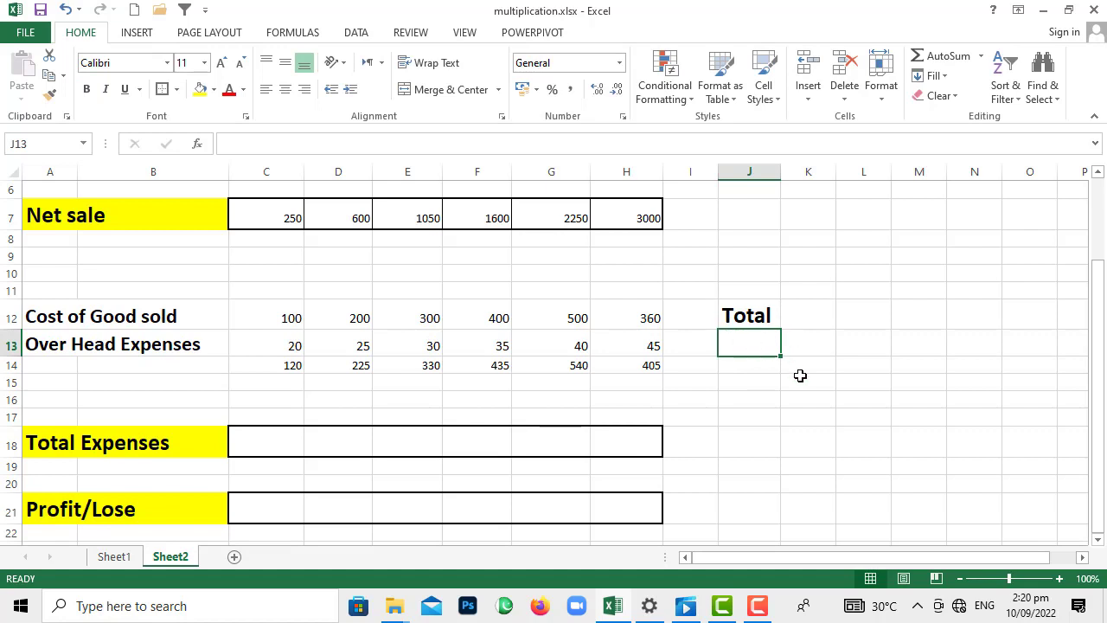
Insert the SUM function in J13, below the Total label
{"action": "left_click", "coordinate": [786, 373]}
{"action": "left_click", "coordinate": [722, 351]}
{"action": "left_click", "coordinate": [197, 142]}
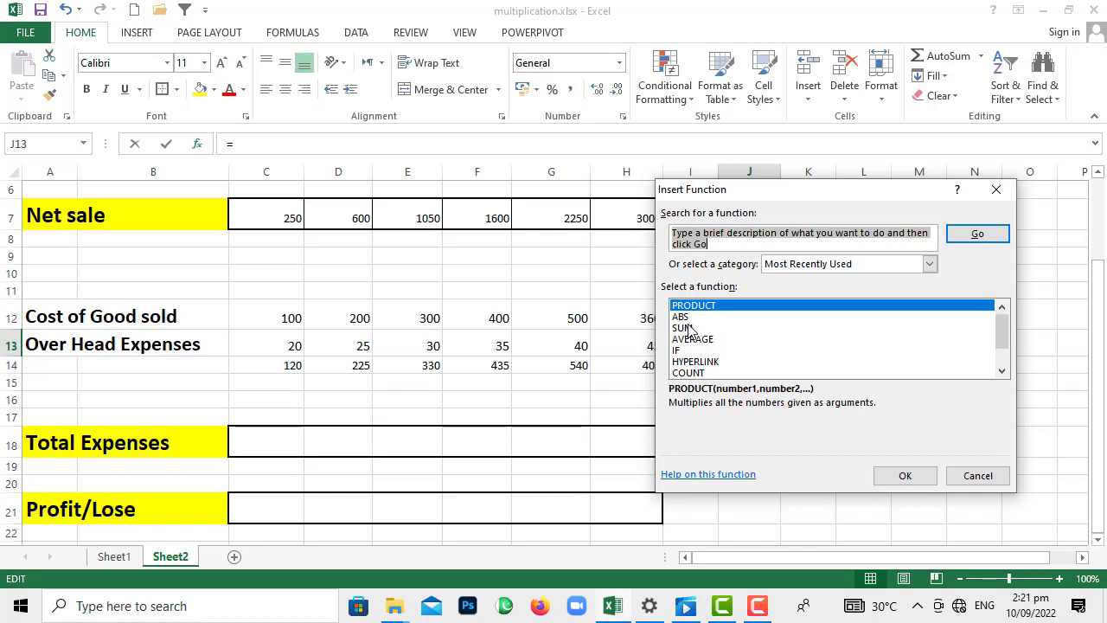
{"action": "left_click", "coordinate": [689, 327]}
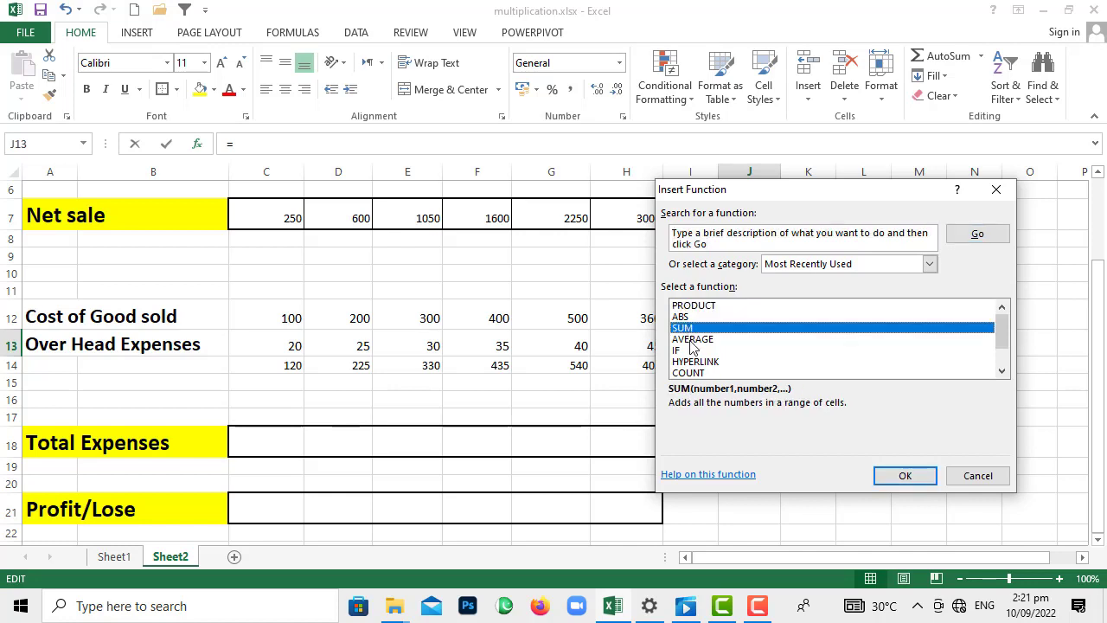
{"action": "left_click", "coordinate": [904, 475]}
Set the function's first argument to C12:H12 to total the cost of goods sold and complete the formula
{"action": "left_click_drag", "start_coordinate": [772, 204], "coordinate": [845, 248]}
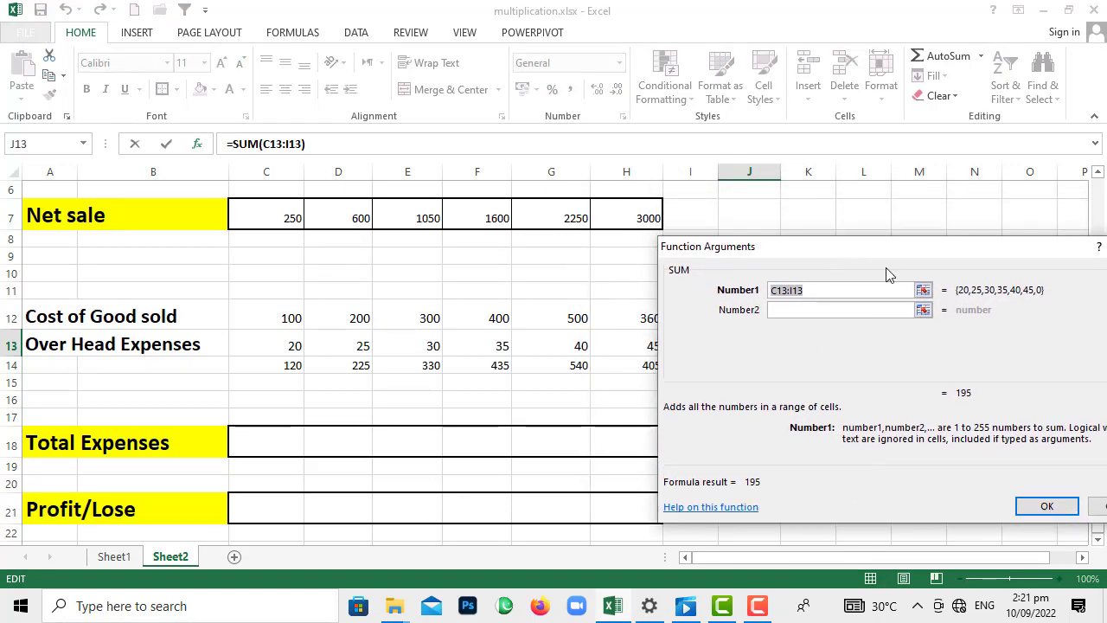
{"action": "left_click", "coordinate": [923, 292]}
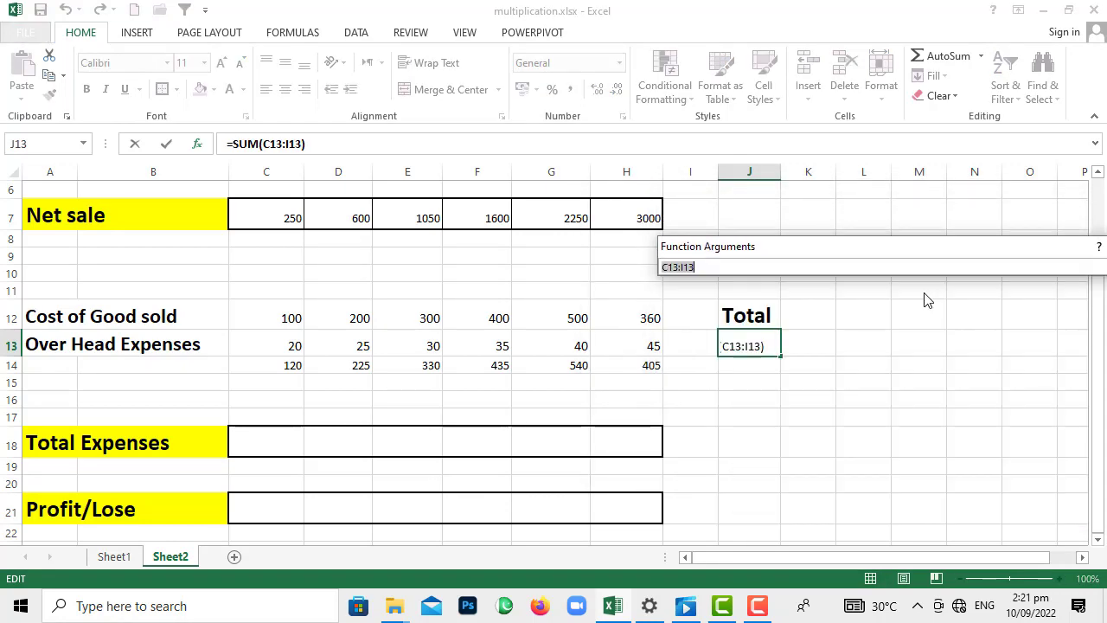
{"action": "left_click", "coordinate": [290, 321]}
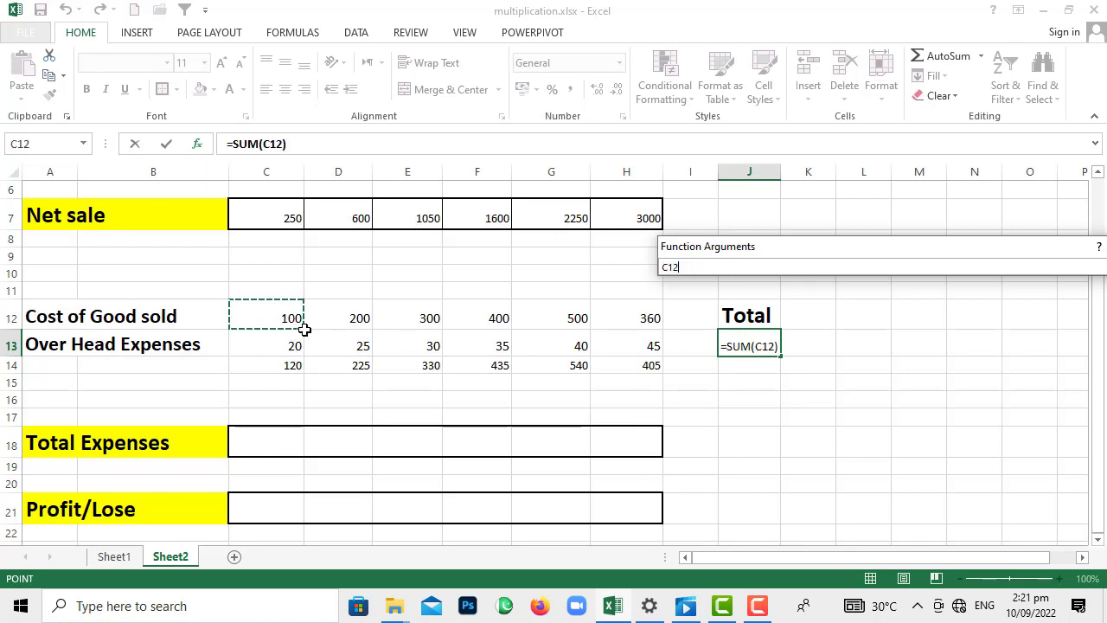
{"action": "left_click", "coordinate": [306, 332]}
{"action": "left_click_drag", "start_coordinate": [298, 319], "coordinate": [641, 313]}
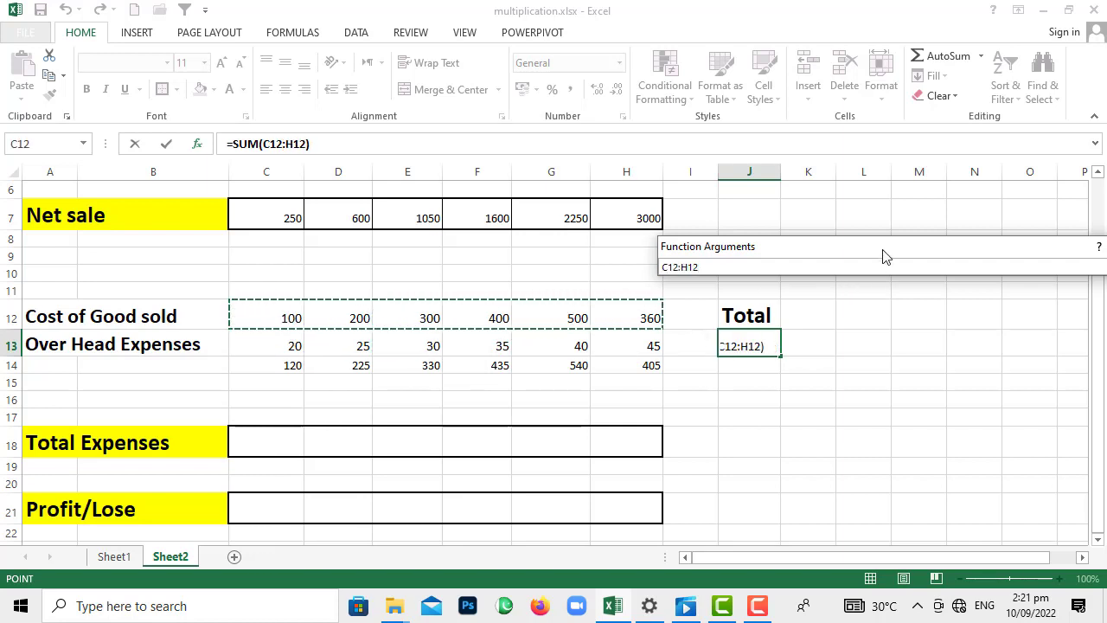
{"action": "left_click_drag", "start_coordinate": [884, 251], "coordinate": [766, 247]}
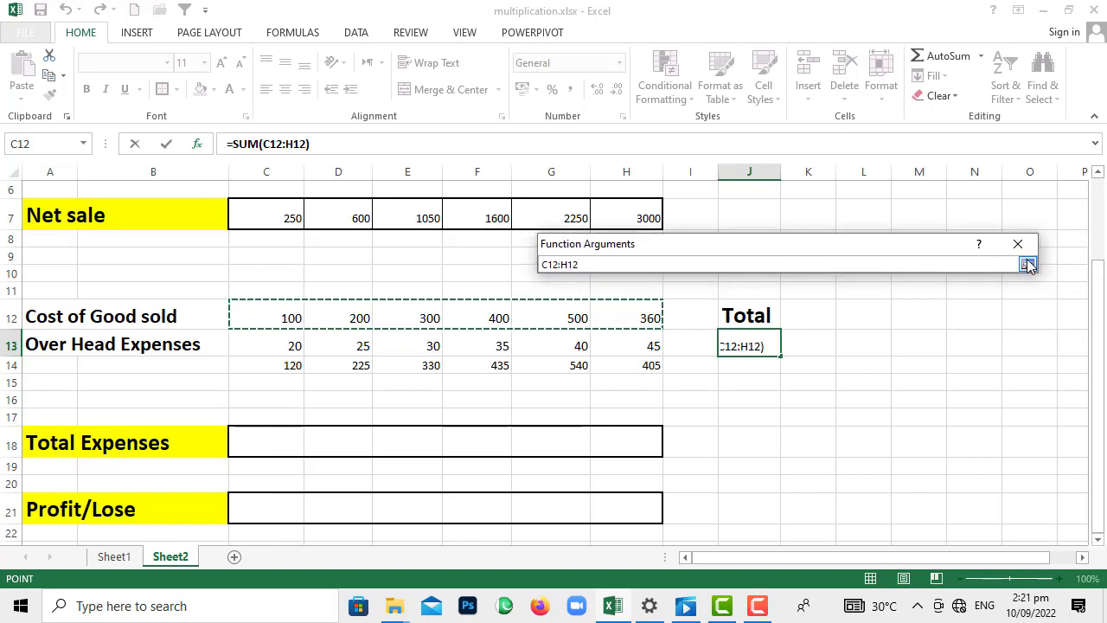
{"action": "left_click", "coordinate": [1027, 263]}
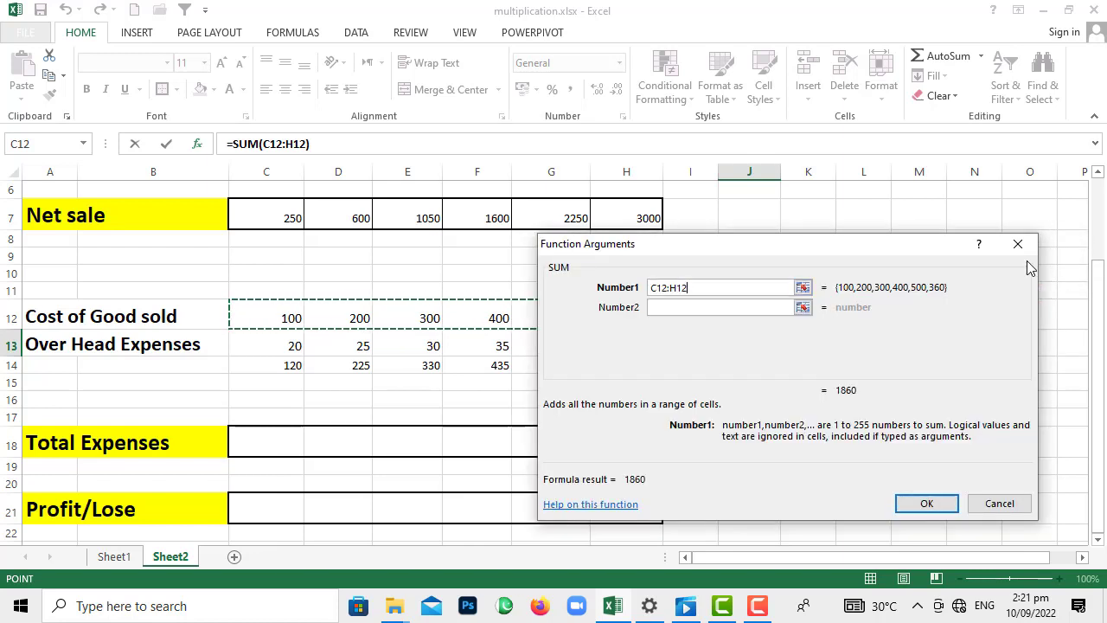
{"action": "left_click", "coordinate": [930, 505]}
{"action": "left_click", "coordinate": [749, 398]}
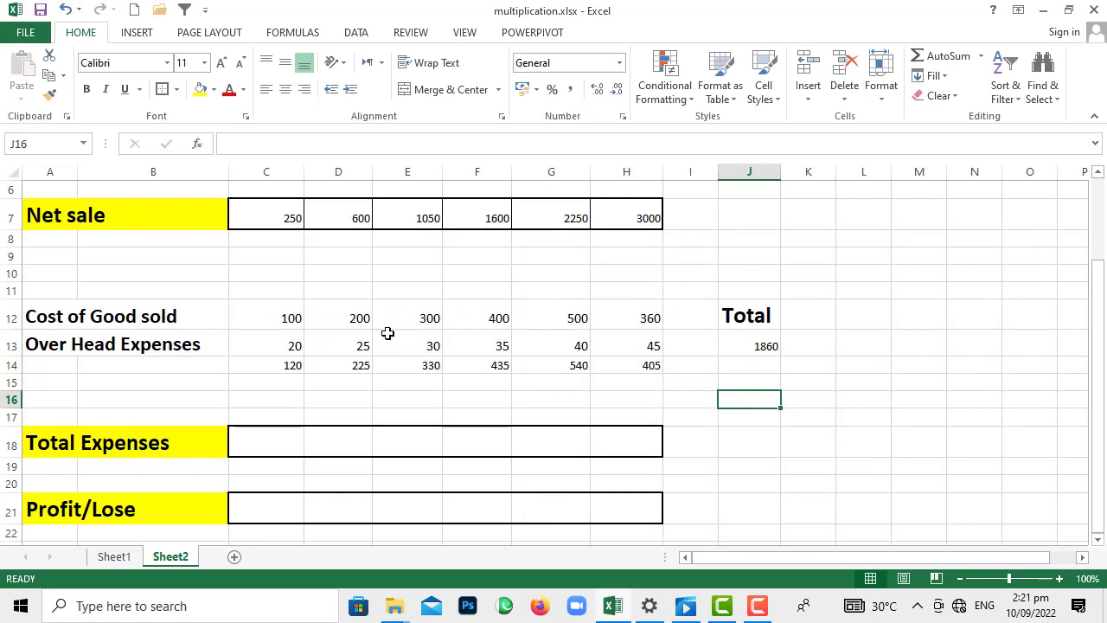
Insert a SUM function in J14 with the range C13:H13 to total the overhead expenses
{"action": "left_click", "coordinate": [749, 365]}
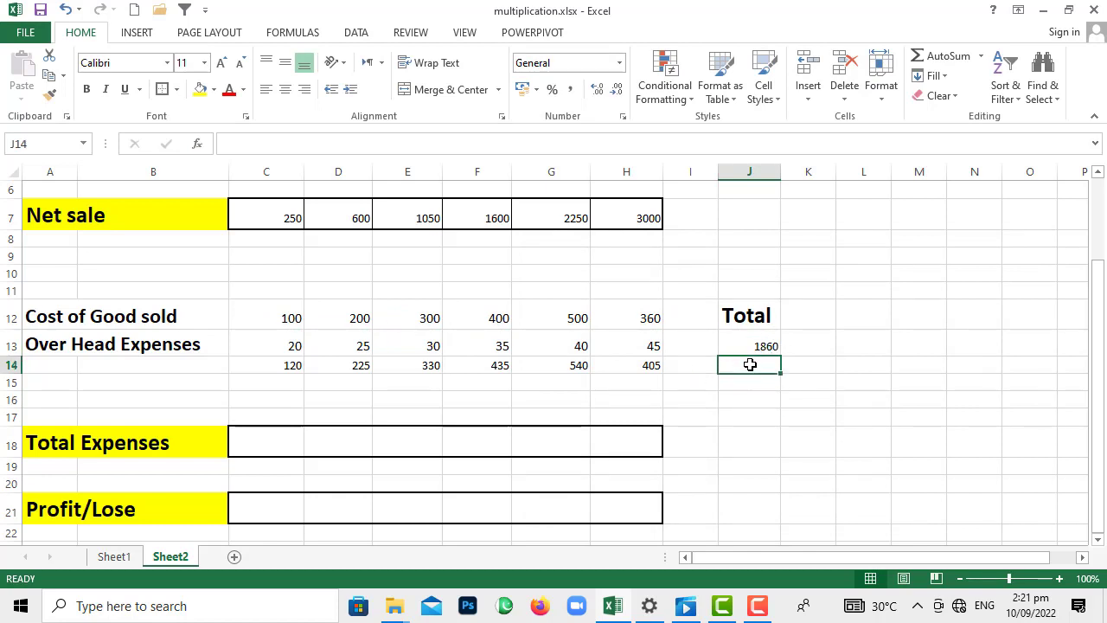
{"action": "left_click", "coordinate": [198, 145]}
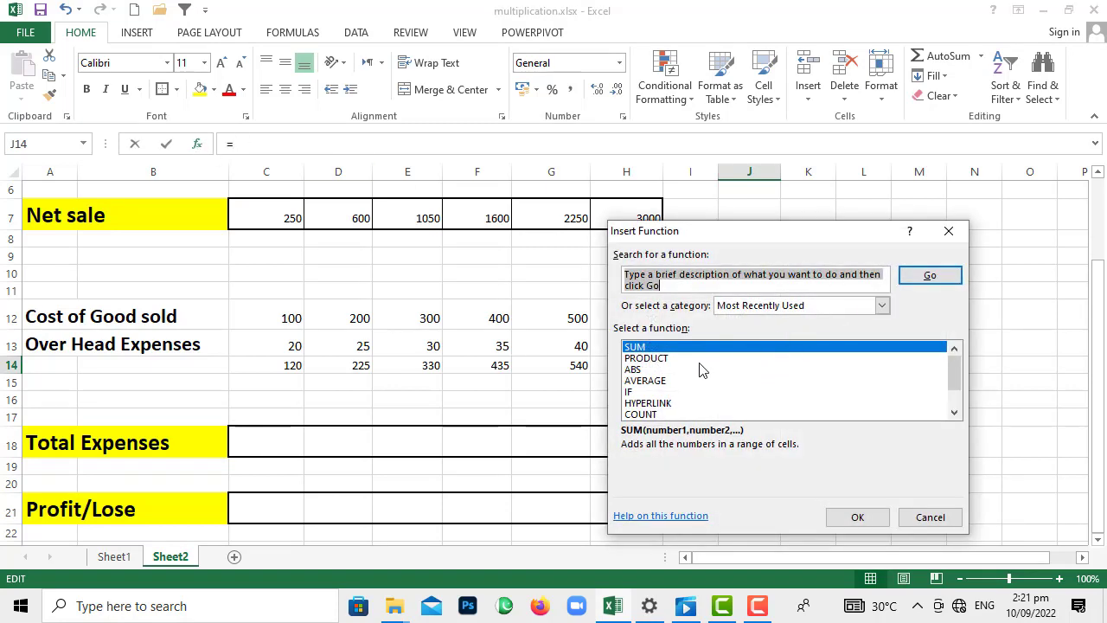
{"action": "left_click", "coordinate": [873, 517]}
{"action": "left_click_drag", "start_coordinate": [702, 242], "coordinate": [770, 247]}
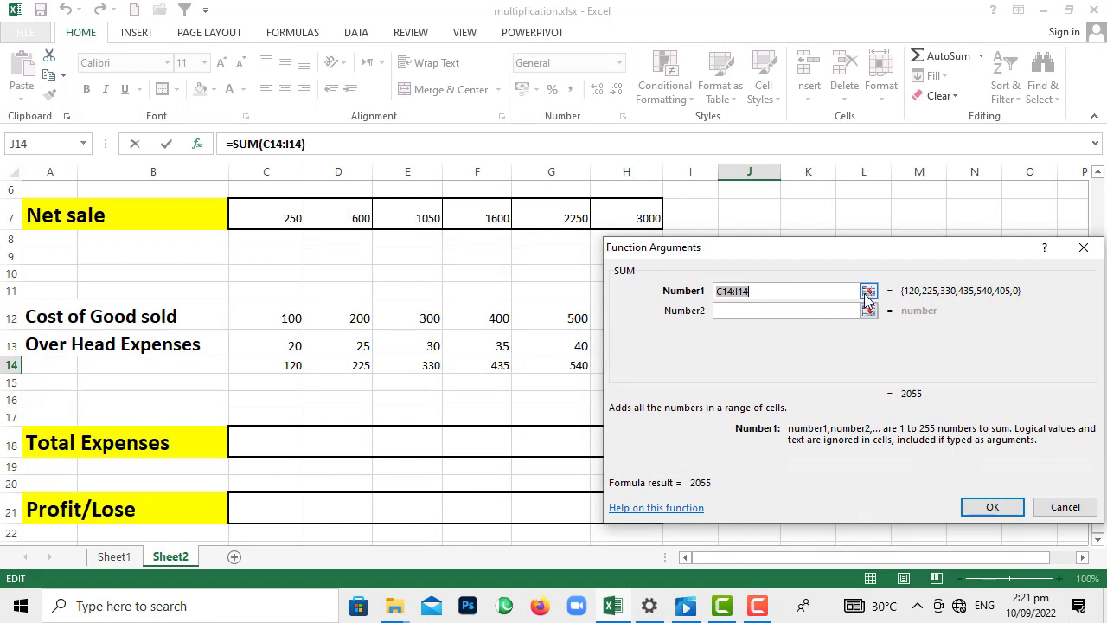
{"action": "left_click", "coordinate": [867, 294]}
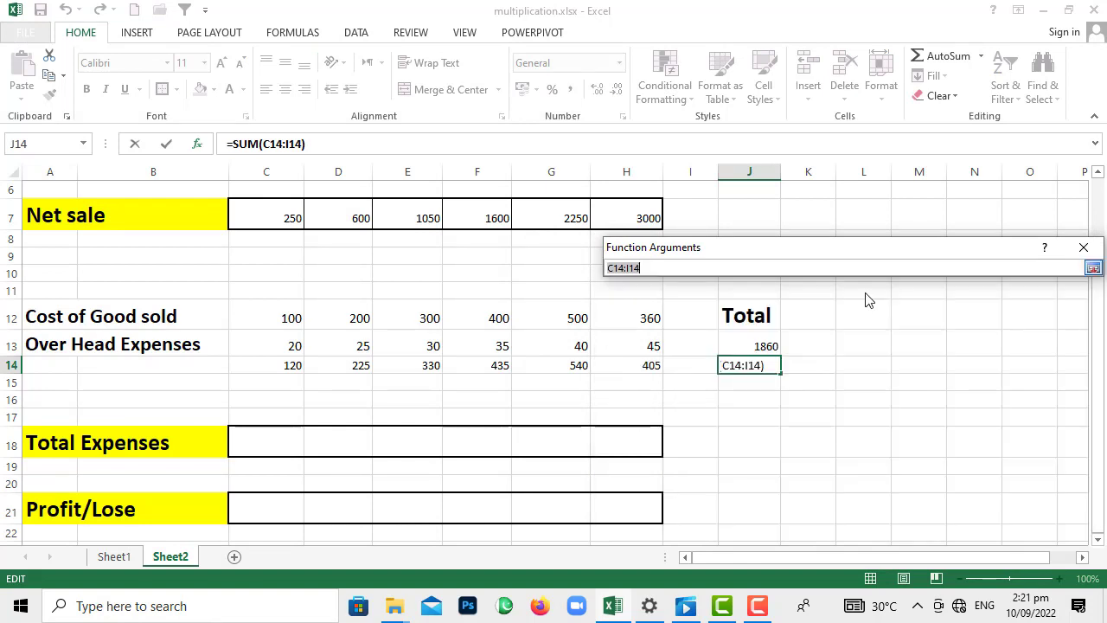
{"action": "left_click", "coordinate": [291, 349]}
{"action": "left_click_drag", "start_coordinate": [291, 349], "coordinate": [624, 350]}
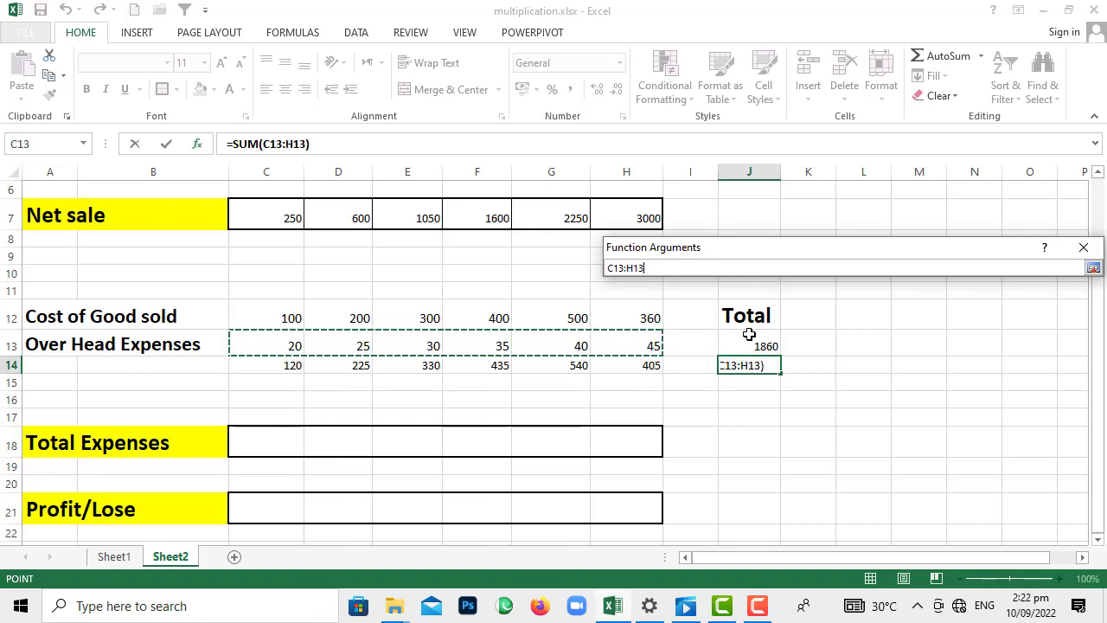
{"action": "left_click_drag", "start_coordinate": [850, 254], "coordinate": [739, 254]}
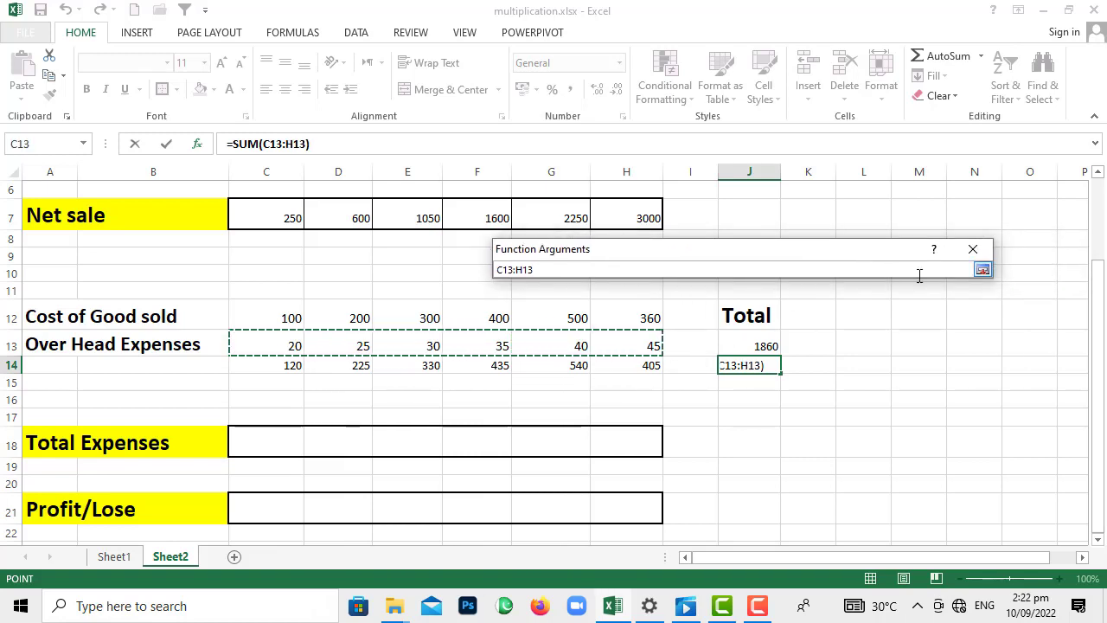
{"action": "left_click", "coordinate": [982, 271]}
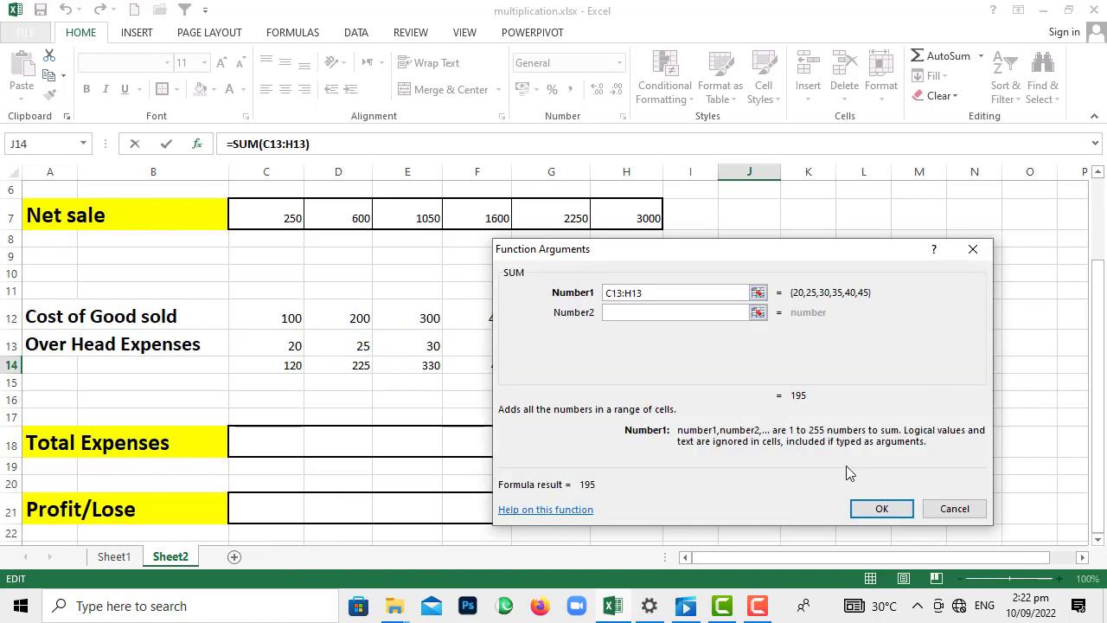
{"action": "left_click", "coordinate": [886, 510]}
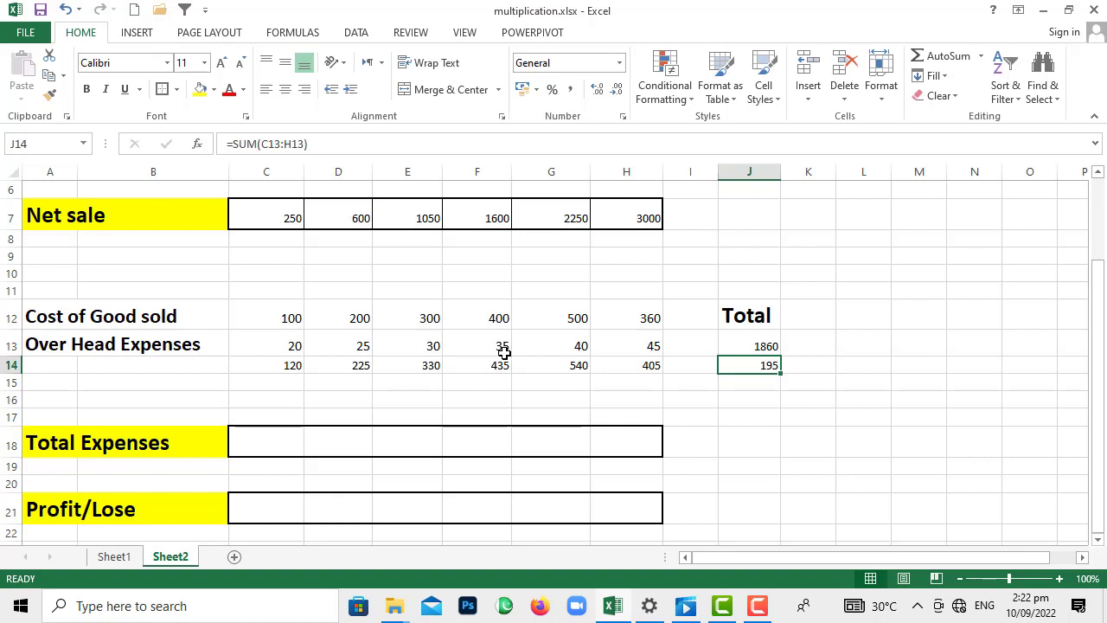
{"action": "left_click", "coordinate": [748, 389]}
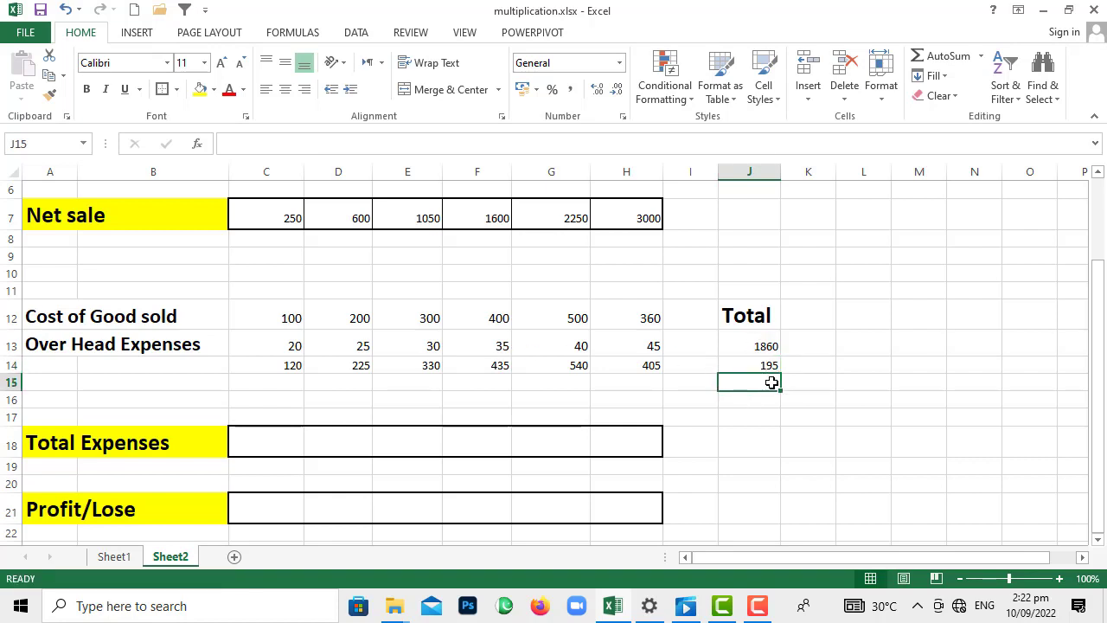
{"action": "left_click", "coordinate": [628, 395]}
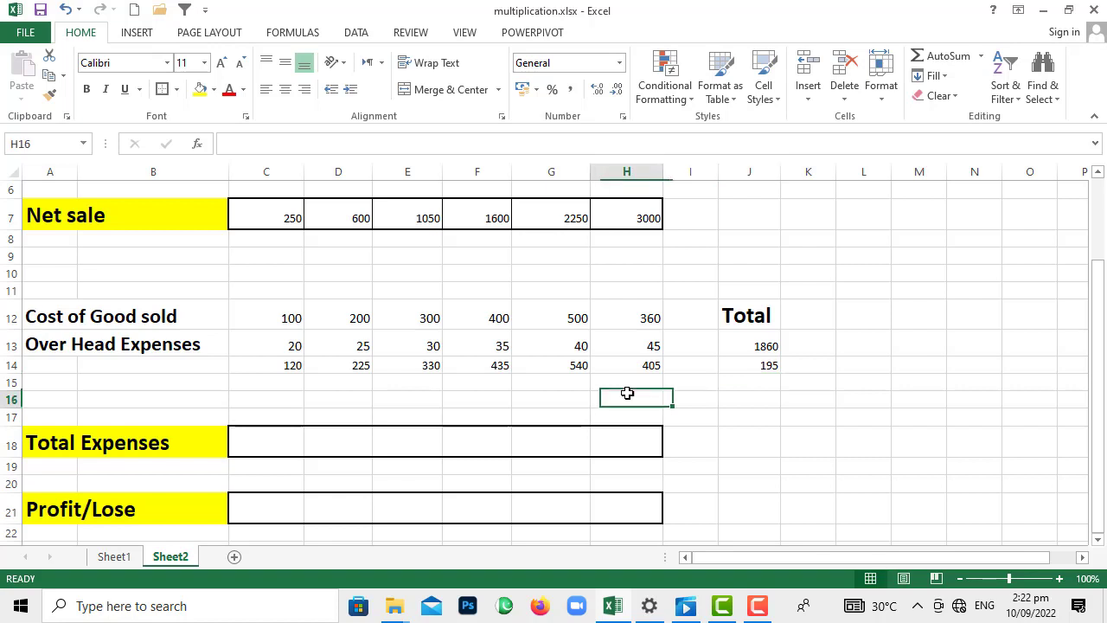
{"action": "left_click", "coordinate": [283, 370]}
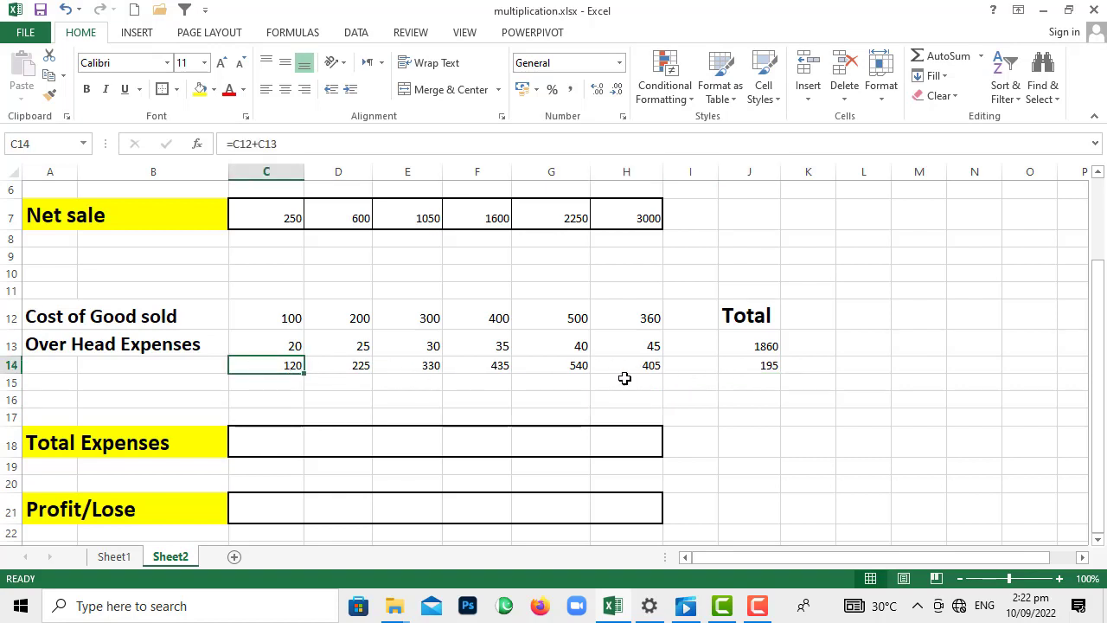
{"action": "left_click", "coordinate": [751, 348]}
{"action": "left_click", "coordinate": [743, 366]}
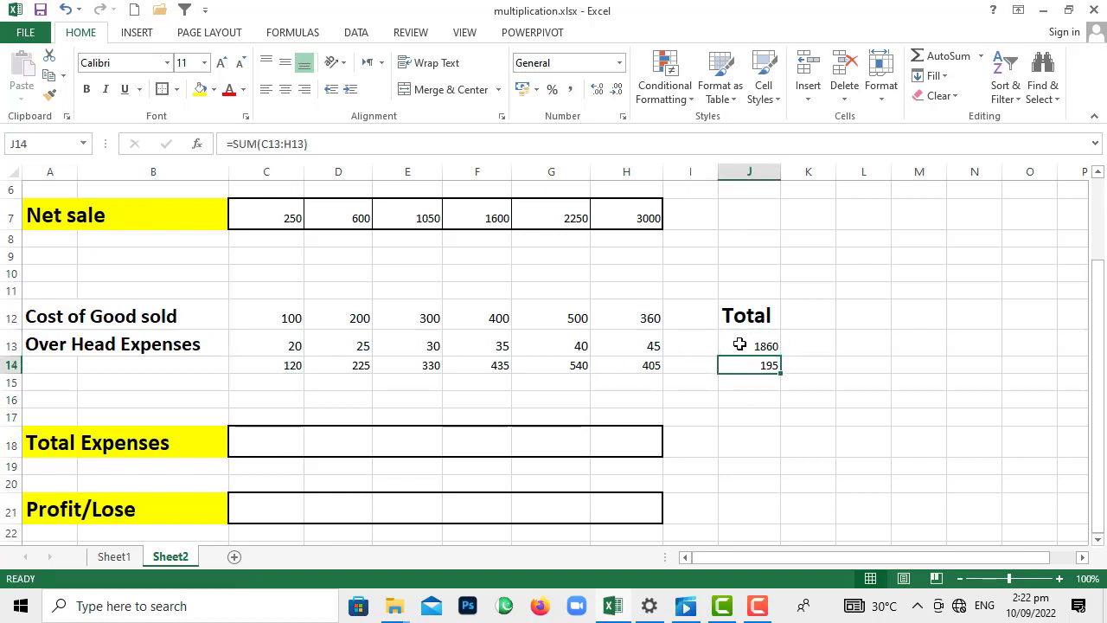
{"action": "left_click", "coordinate": [739, 345]}
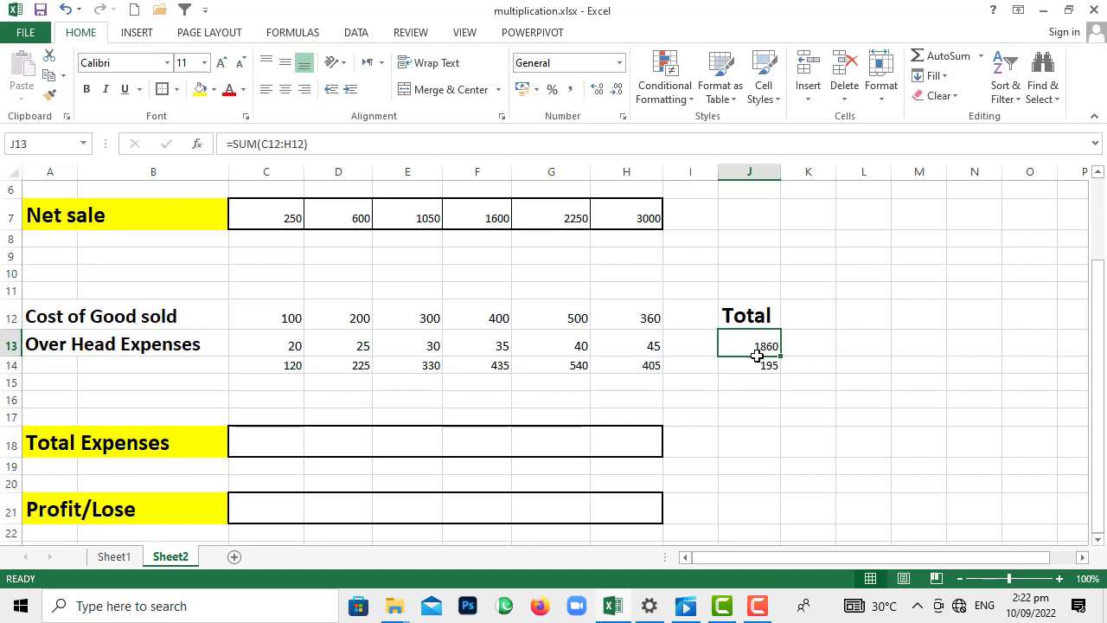
Enter the formula =J13+J14 in J15 to add the cost of goods sold and overhead totals
{"action": "left_click", "coordinate": [743, 381]}
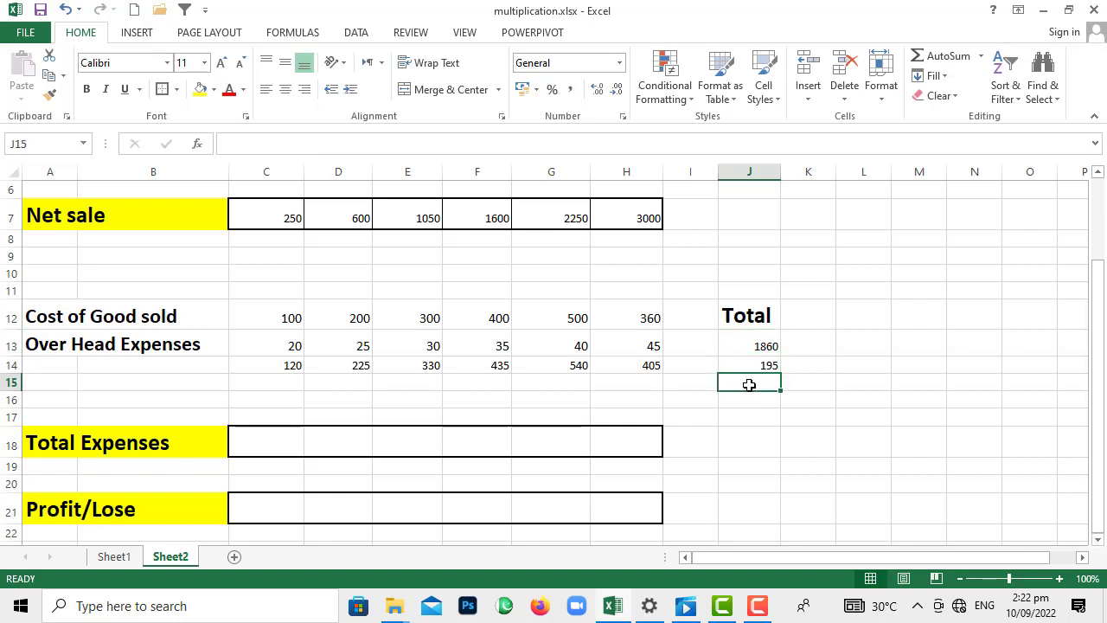
{"action": "left_click", "coordinate": [258, 142]}
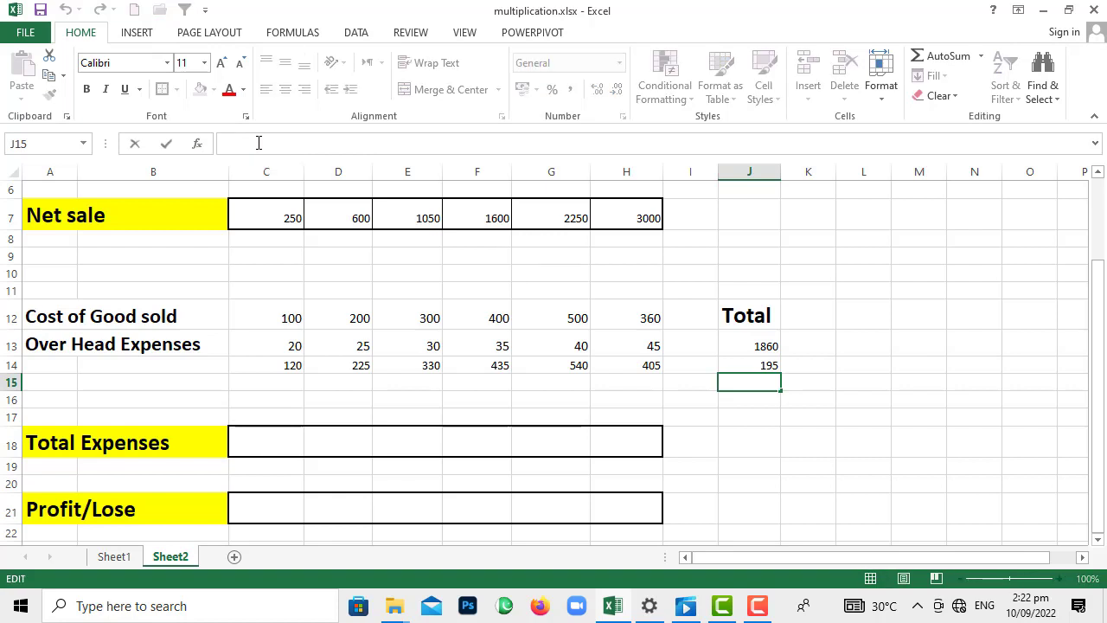
{"action": "type", "text": "="}
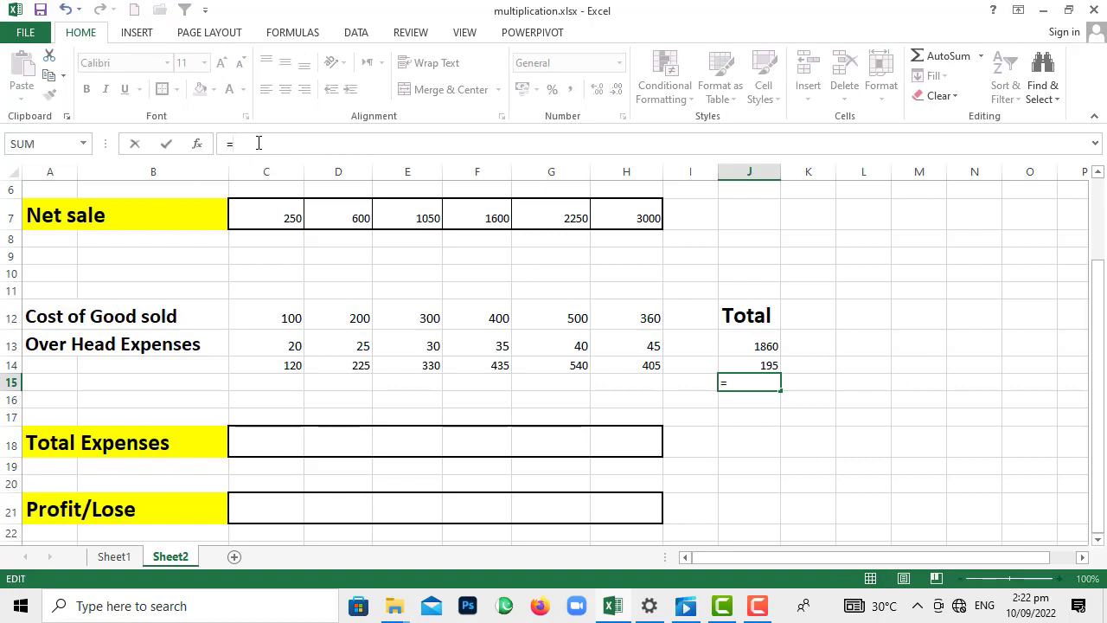
{"action": "left_click", "coordinate": [752, 348]}
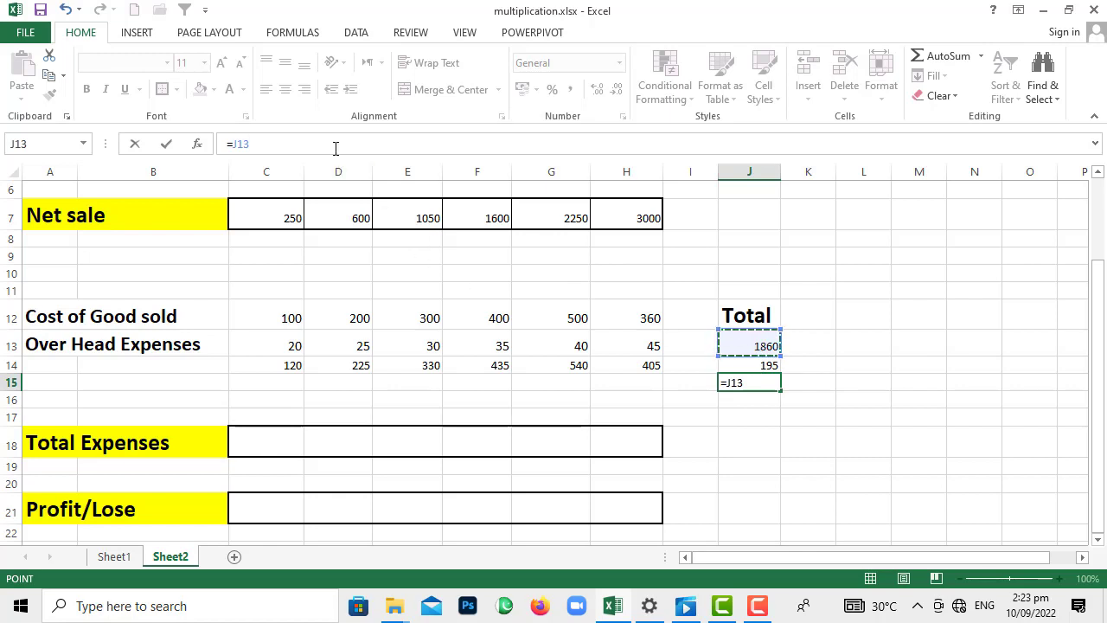
{"action": "type", "text": "+"}
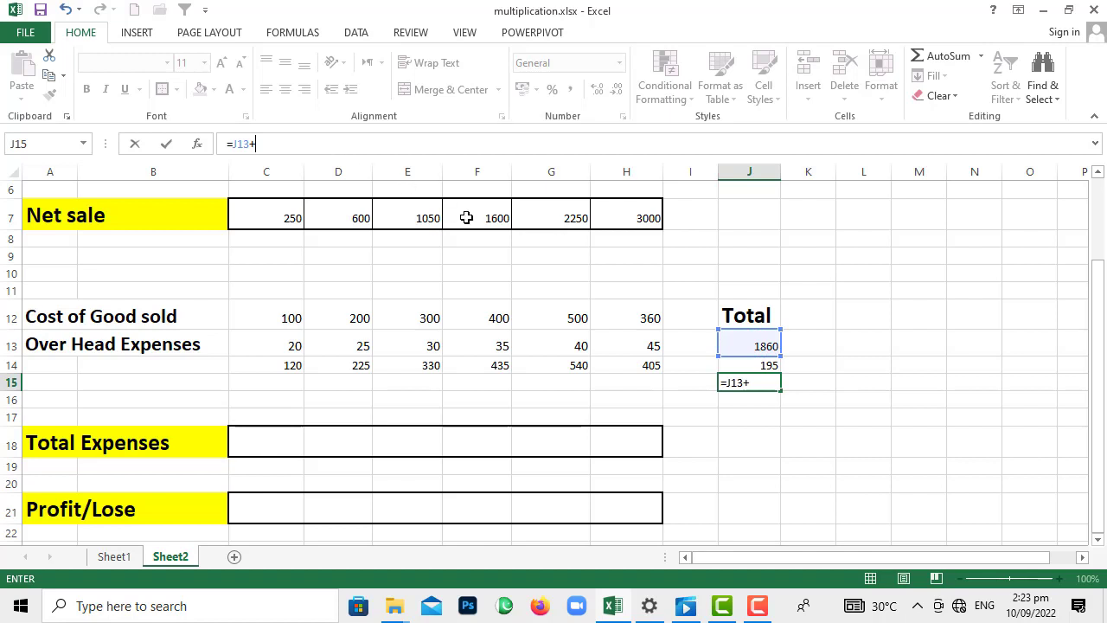
{"action": "left_click", "coordinate": [757, 368]}
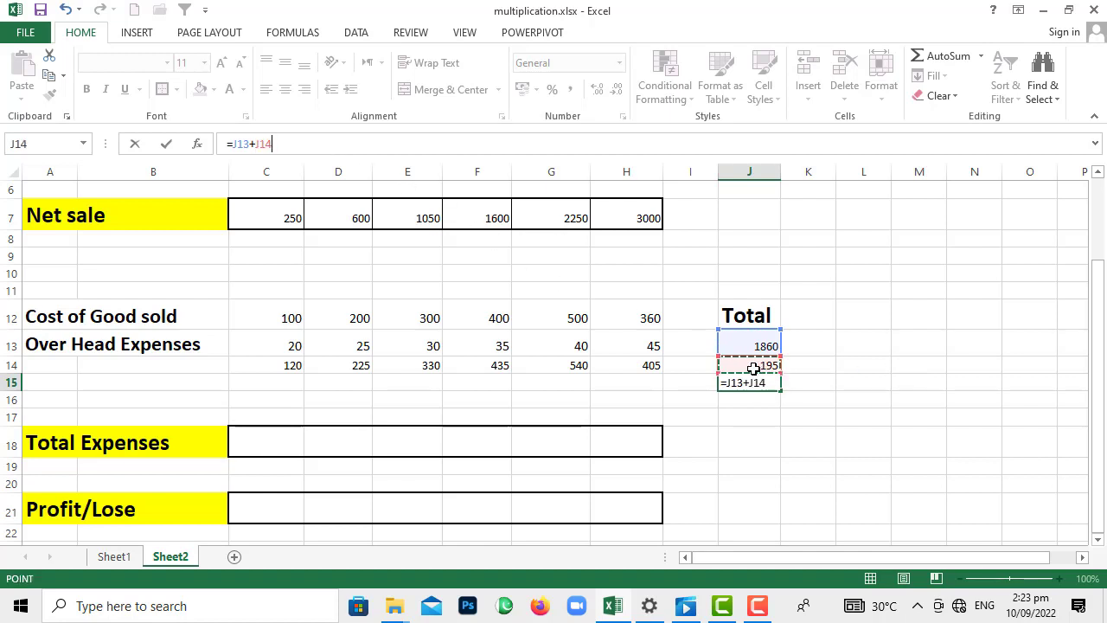
{"action": "key", "text": "Return"}
{"action": "key", "text": "Down"}
{"action": "key", "text": "Down"}
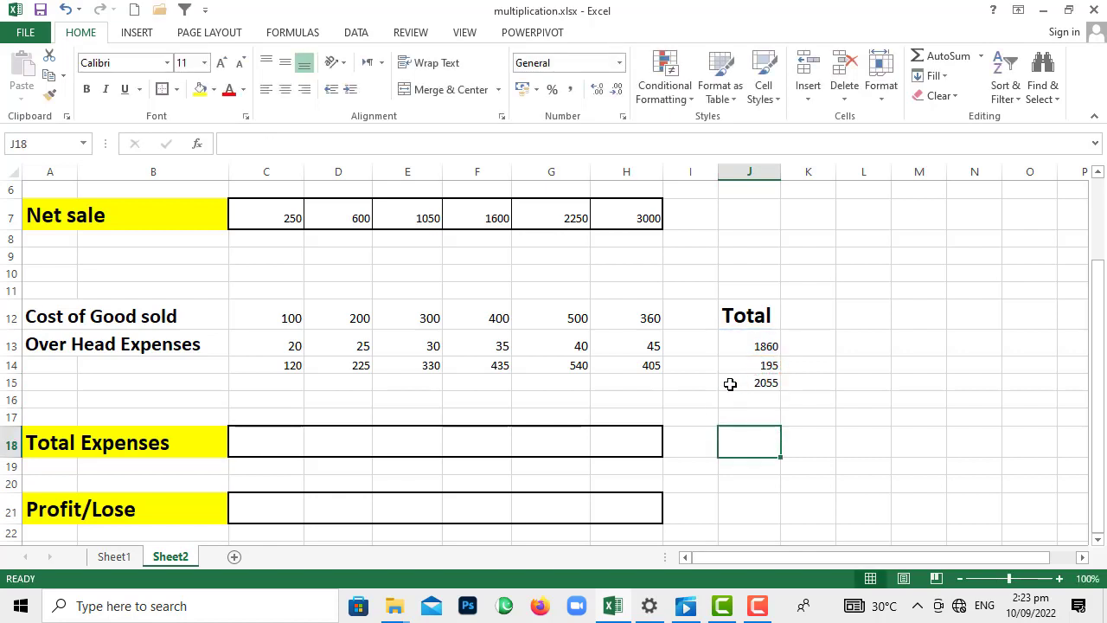
Clear the addition formula from J15, leaving the cell empty
{"action": "left_click", "coordinate": [735, 386]}
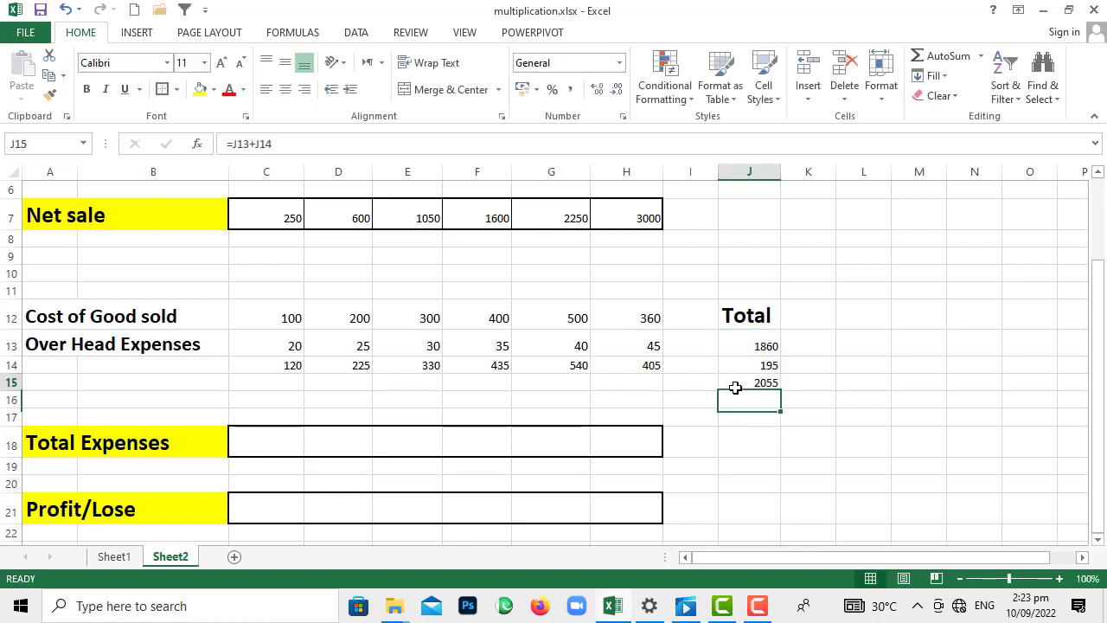
{"action": "double_click", "coordinate": [742, 382]}
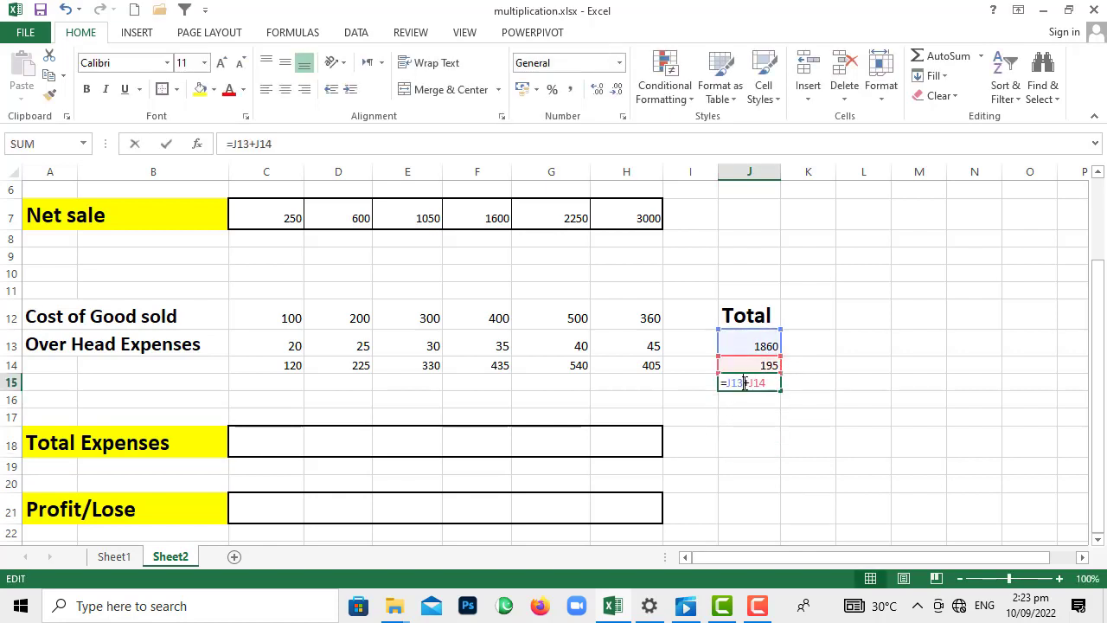
{"action": "key", "text": "Delete"}
{"action": "left_click_drag", "start_coordinate": [761, 383], "coordinate": [703, 389]}
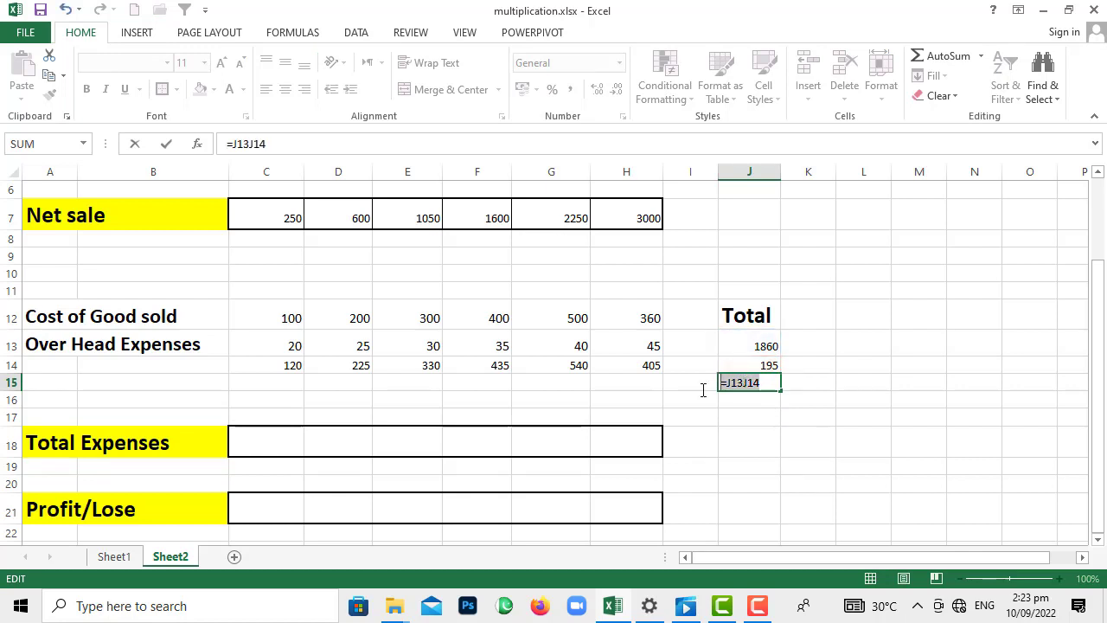
{"action": "key", "text": "BackSpace"}
{"action": "left_click", "coordinate": [769, 440]}
Insert a SUM function in J15 with the range C14:H14 to total the combined monthly expenses
{"action": "left_click", "coordinate": [754, 386]}
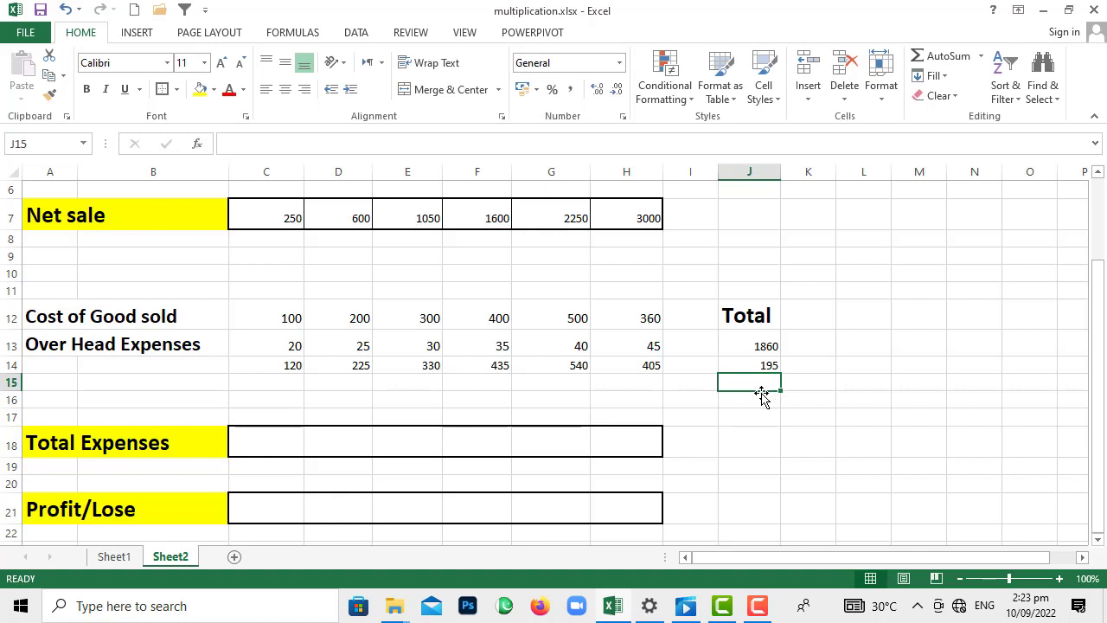
{"action": "left_click", "coordinate": [197, 143]}
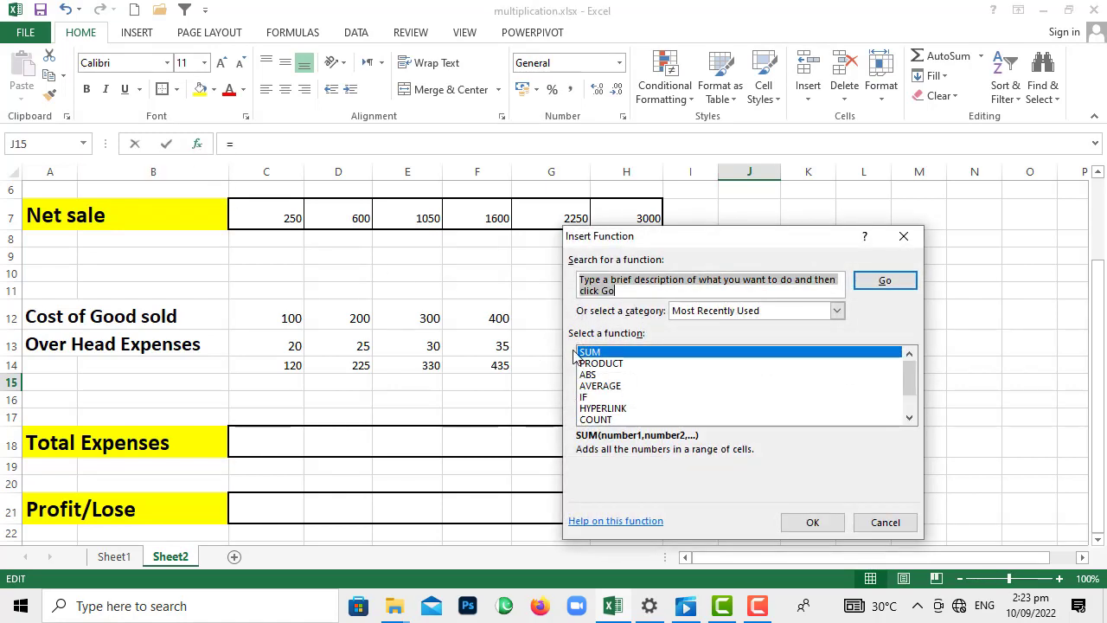
{"action": "left_click", "coordinate": [688, 355]}
{"action": "left_click", "coordinate": [818, 529]}
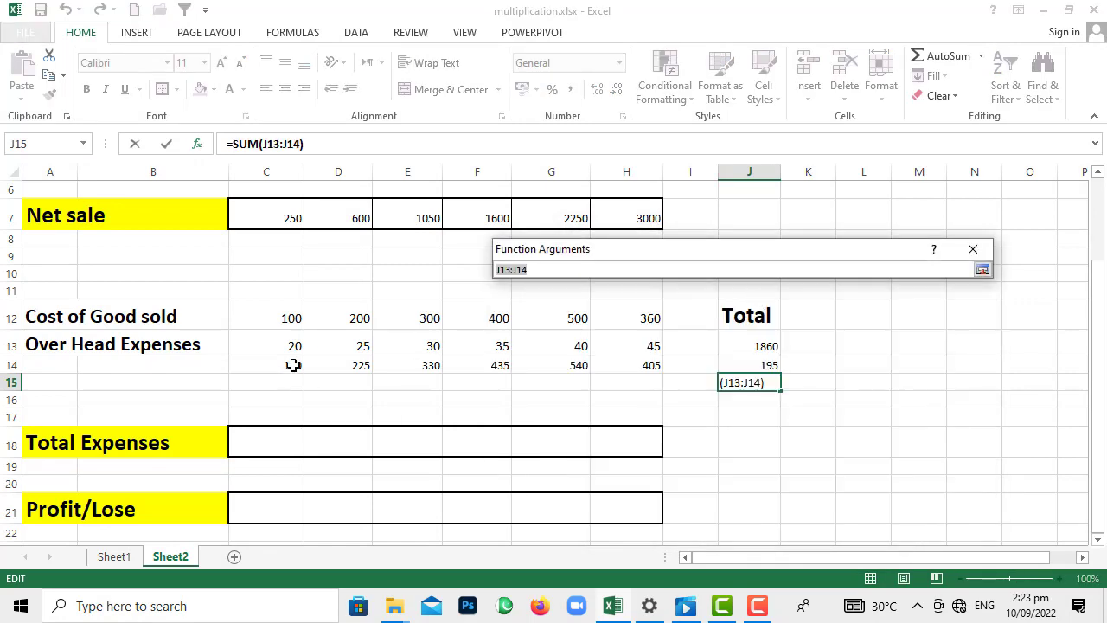
{"action": "left_click_drag", "start_coordinate": [289, 364], "coordinate": [610, 359]}
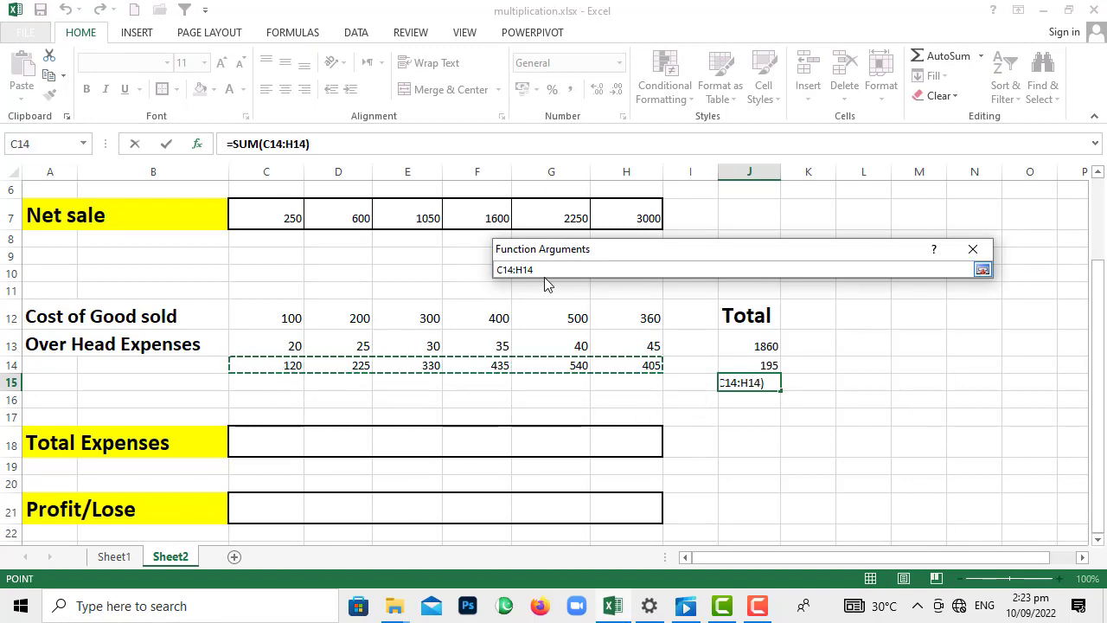
{"action": "left_click", "coordinate": [982, 271]}
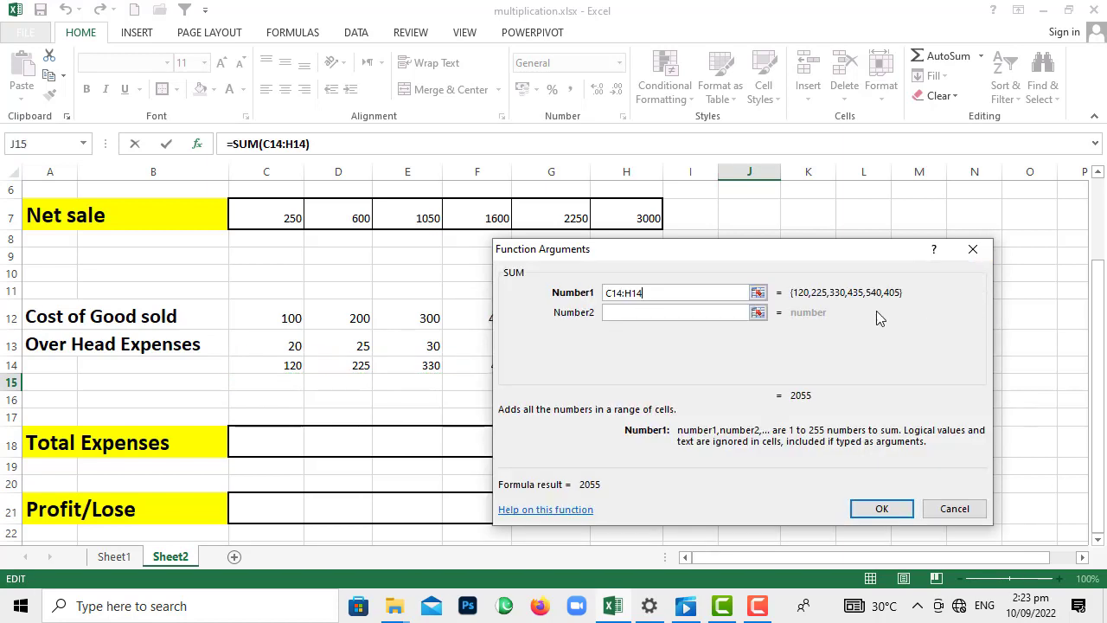
{"action": "left_click_drag", "start_coordinate": [705, 250], "coordinate": [798, 240]}
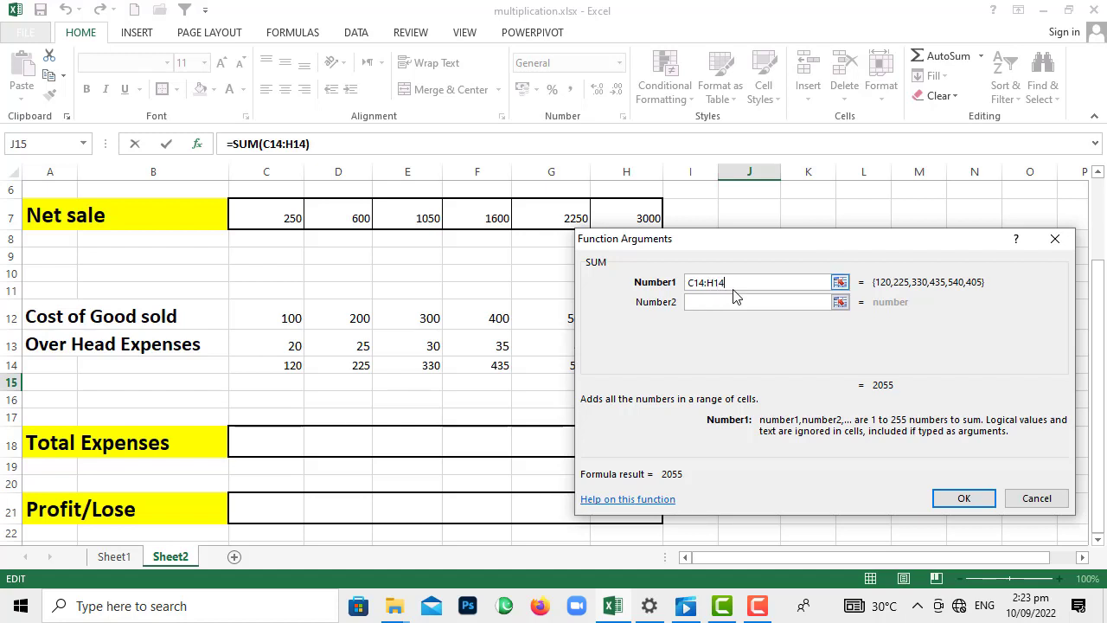
{"action": "left_click", "coordinate": [709, 301]}
{"action": "left_click_drag", "start_coordinate": [806, 249], "coordinate": [753, 270]}
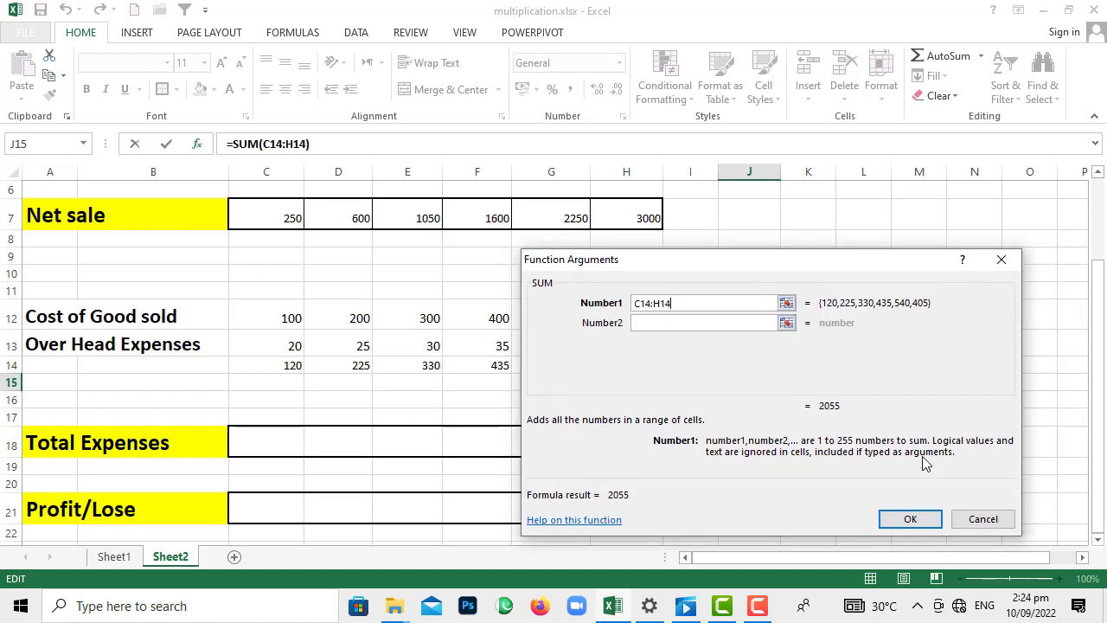
{"action": "left_click", "coordinate": [909, 518]}
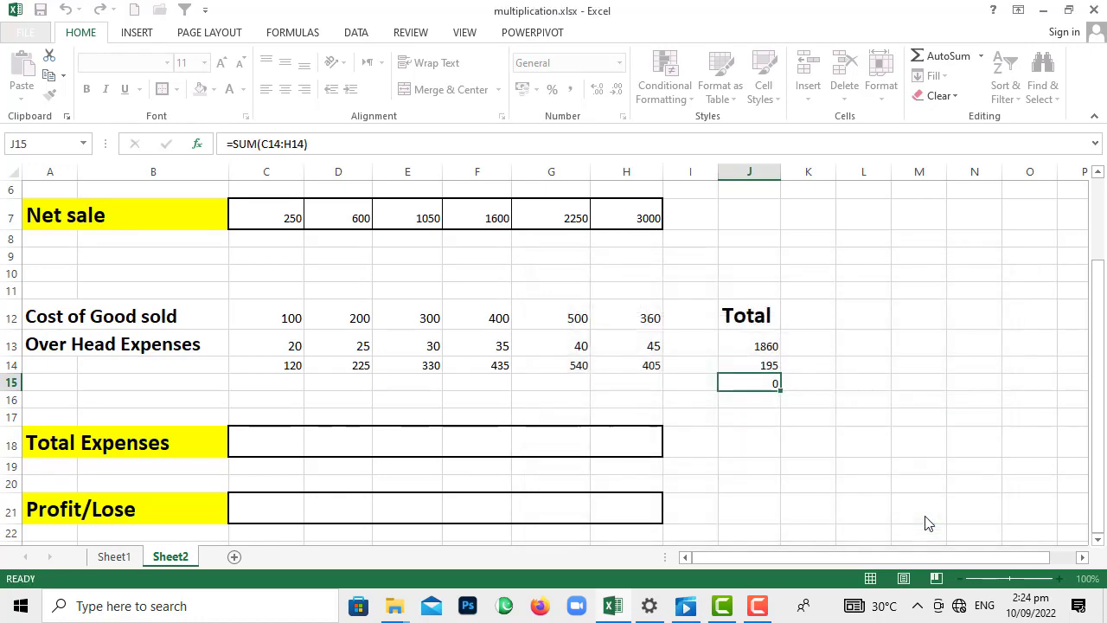
{"action": "left_click", "coordinate": [742, 402]}
{"action": "left_click", "coordinate": [772, 384]}
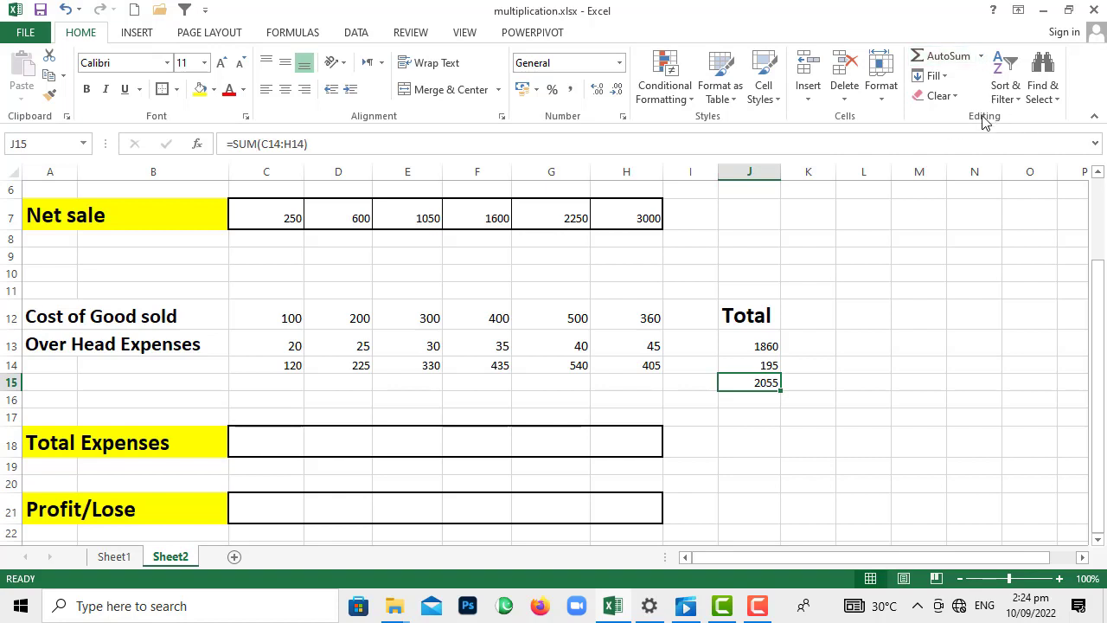
{"action": "left_click", "coordinate": [982, 57]}
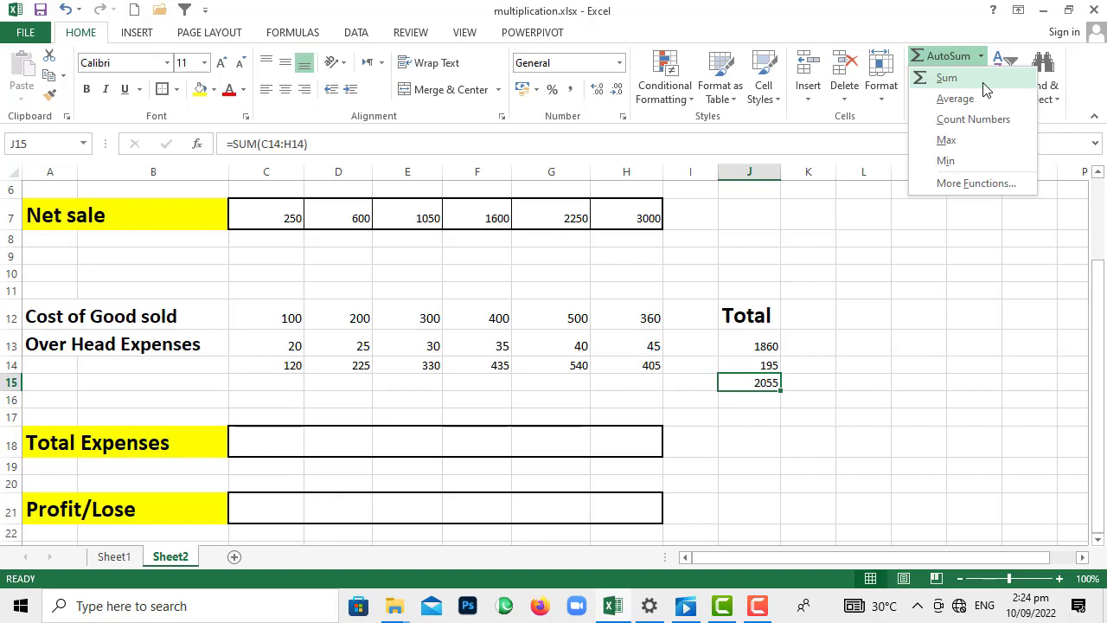
{"action": "left_click", "coordinate": [850, 364]}
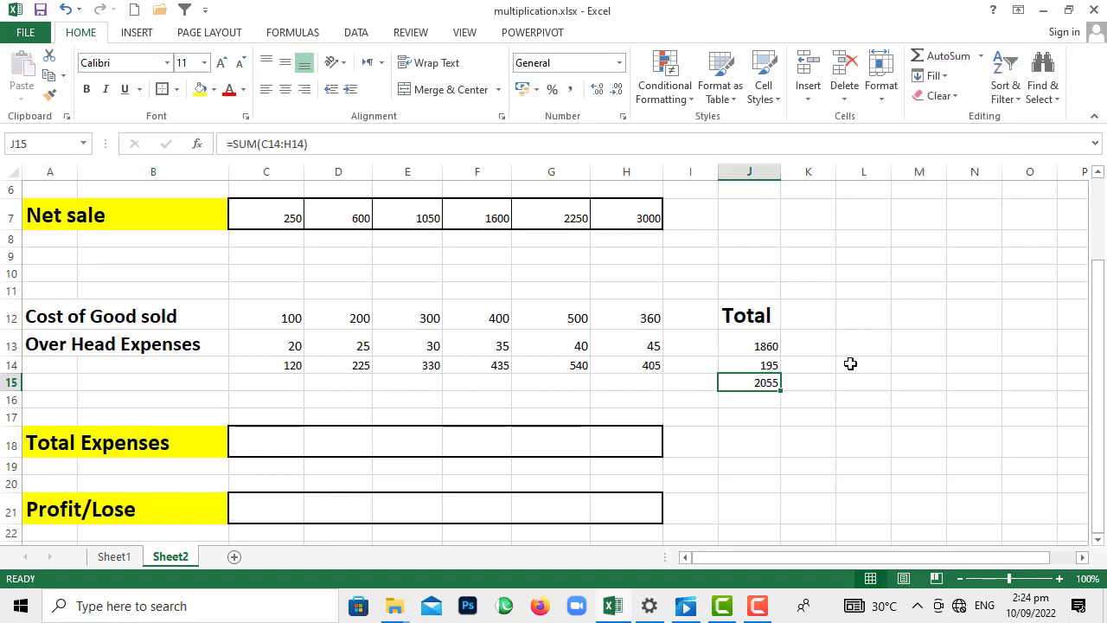